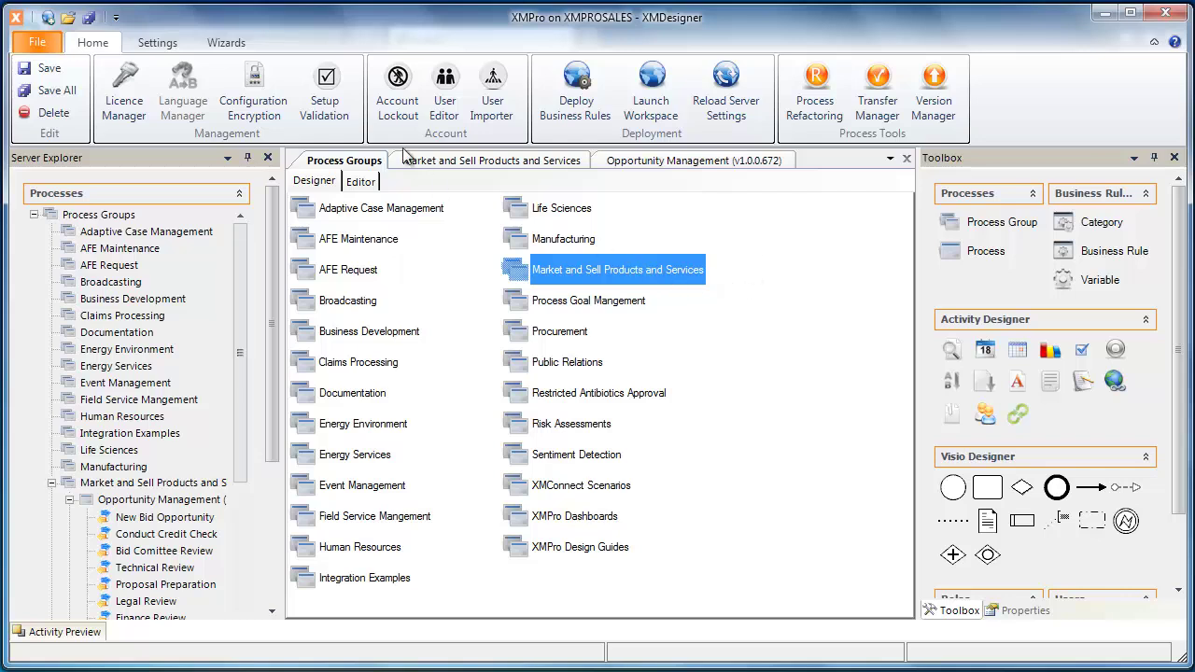
- Open the Opportunity Management (v1.0.0.672) diagram under Market and Sell Products and Services, then launch Workspace
{"action": "double_click", "coordinate": [590, 269]}
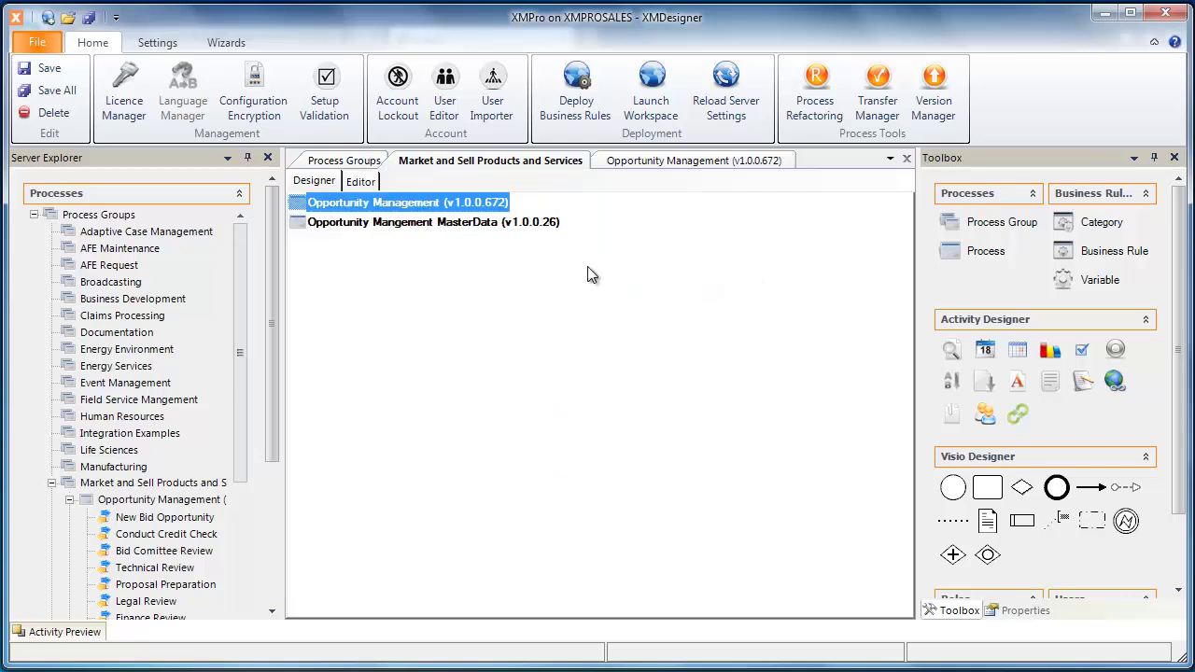
{"action": "double_click", "coordinate": [365, 209]}
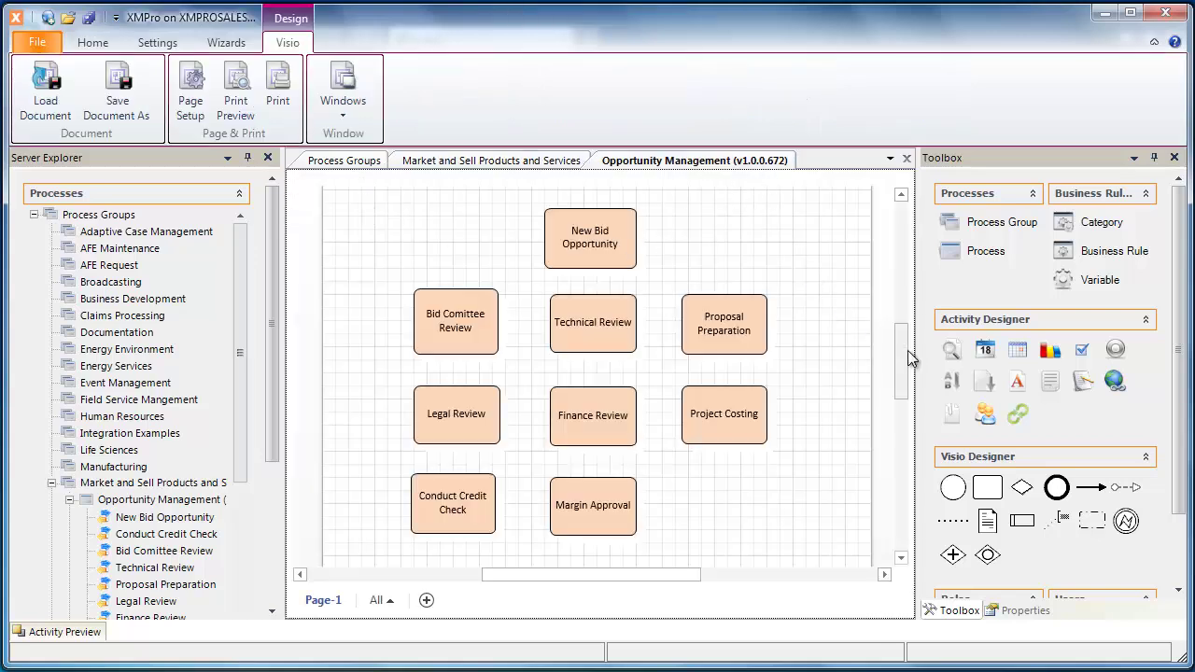
{"action": "mouse_move", "coordinate": [899, 358]}
{"action": "left_mouse_down"}
{"action": "mouse_move", "coordinate": [904, 348]}
{"action": "mouse_move", "coordinate": [905, 369]}
{"action": "mouse_move", "coordinate": [899, 358]}
{"action": "left_mouse_up"}
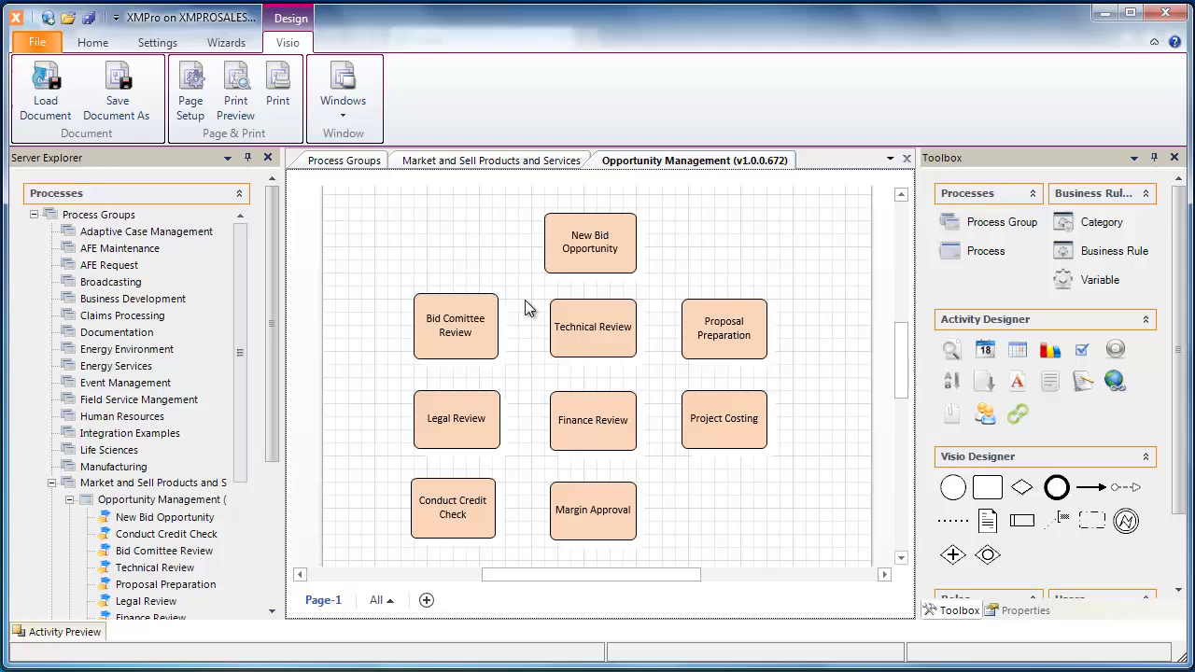
{"action": "mouse_move", "coordinate": [659, 521]}
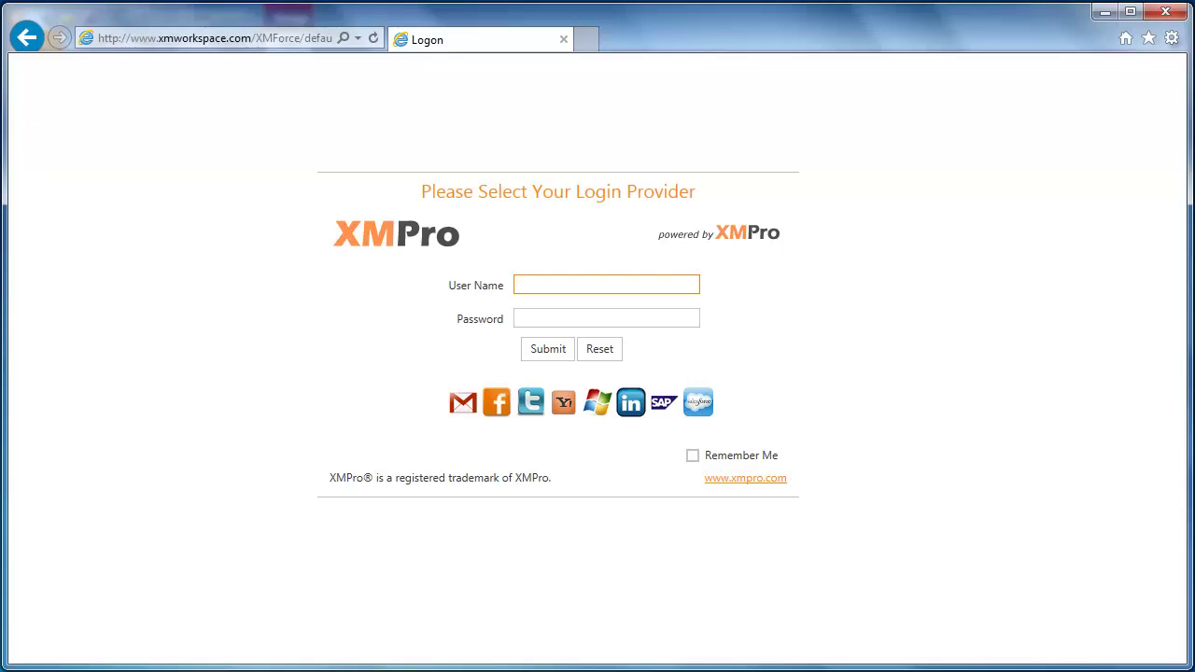
- Log in to XMPro Workspace as the finance approver with the suggested user name and password
{"action": "type", "text": "k"}
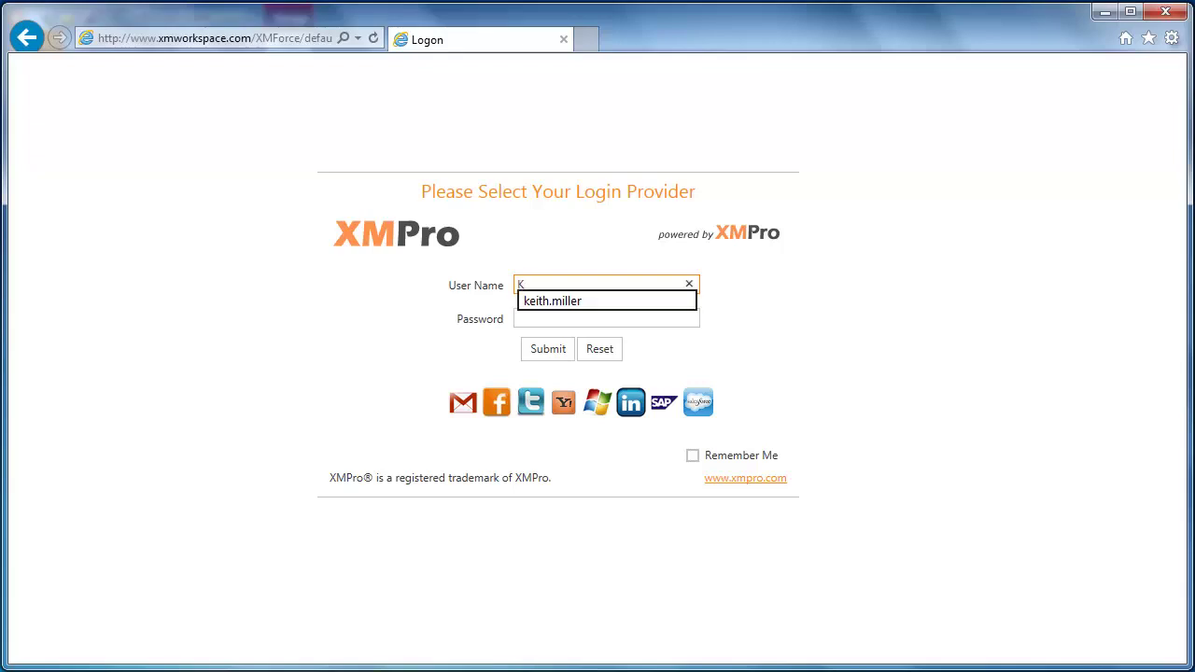
{"action": "left_click", "coordinate": [573, 299]}
{"action": "left_click", "coordinate": [565, 322]}
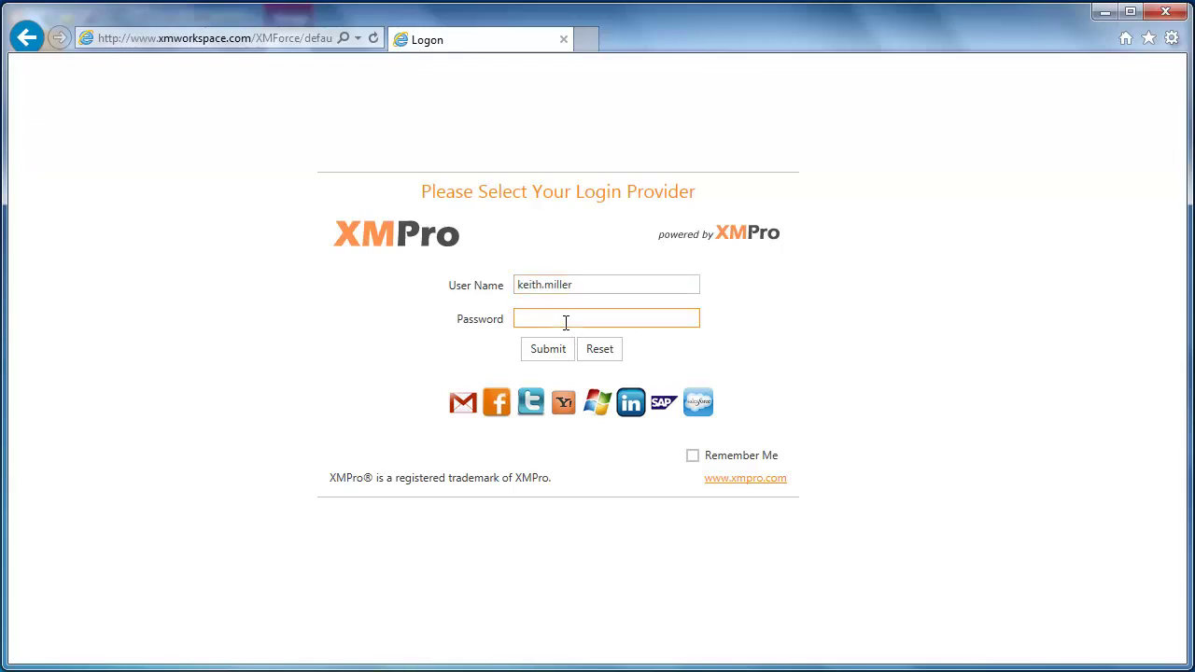
{"action": "type", "text": "••••••••••"}
{"action": "key", "text": "Return"}
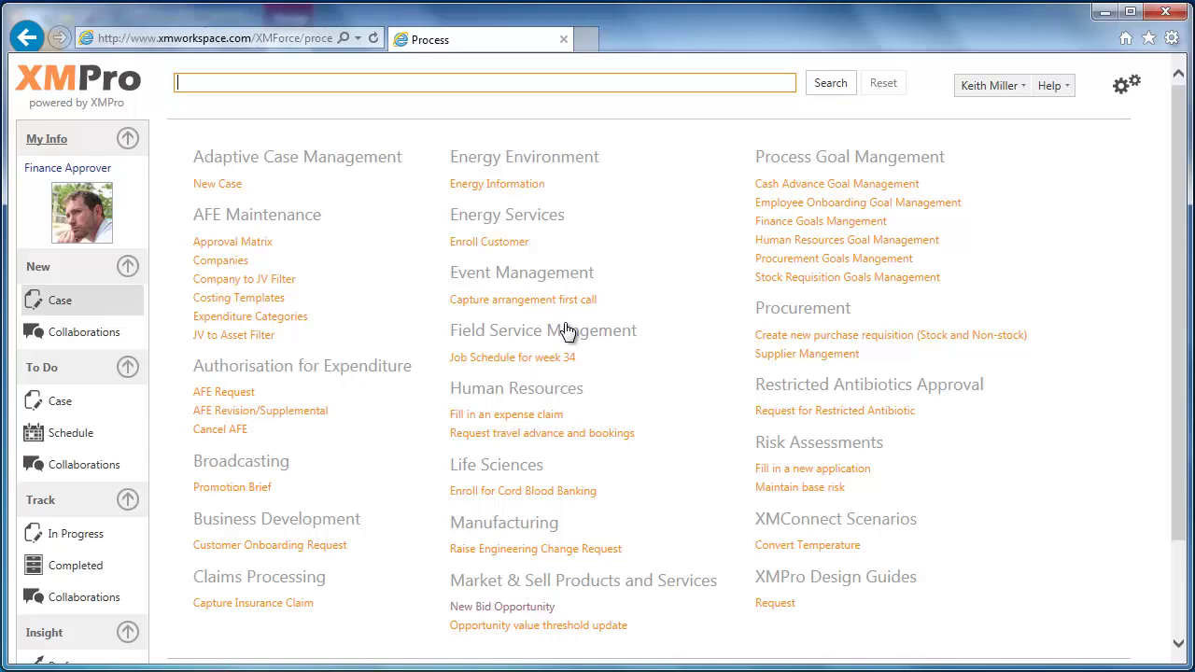
- Start a New Bid Opportunity case and bring up the Select SalesForce Customer account list
{"action": "left_click", "coordinate": [518, 607]}
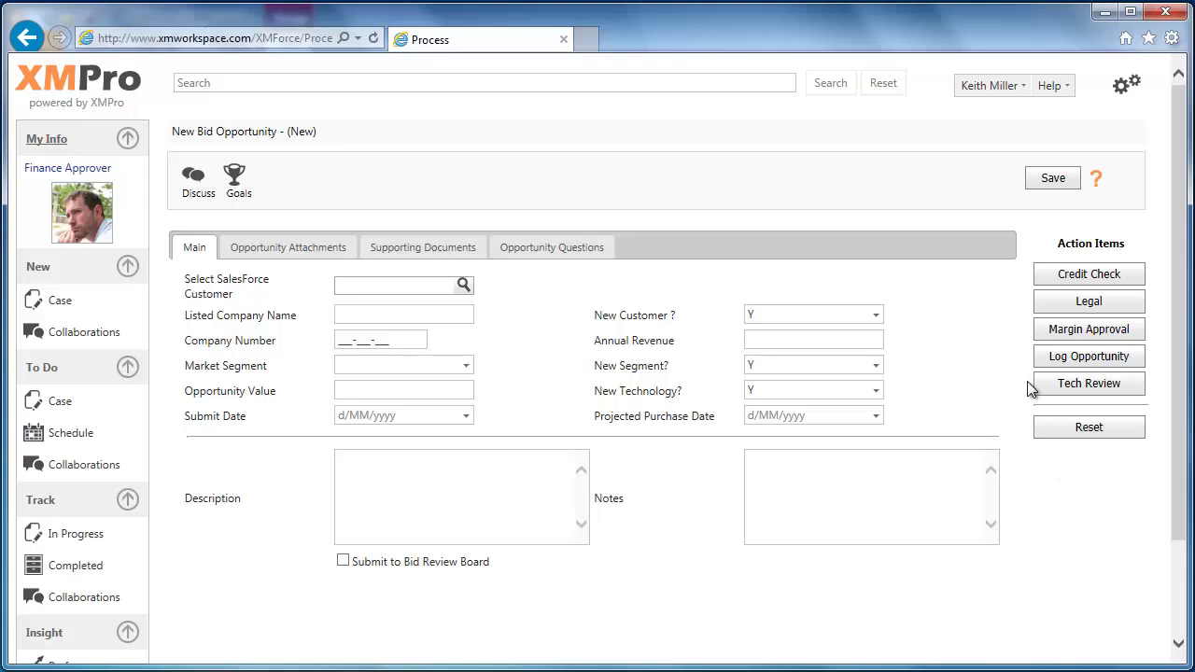
{"action": "left_click", "coordinate": [466, 288]}
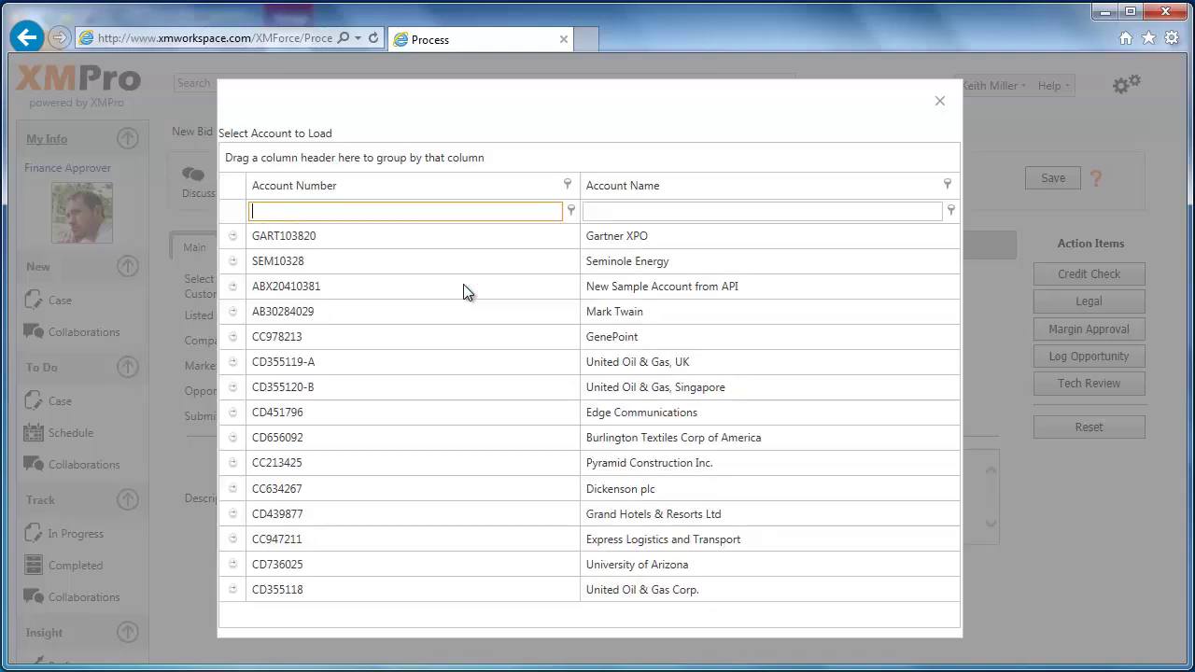
- Choose the Express Logistics and Transport account to fill in the bid's customer details
{"action": "left_click", "coordinate": [231, 543]}
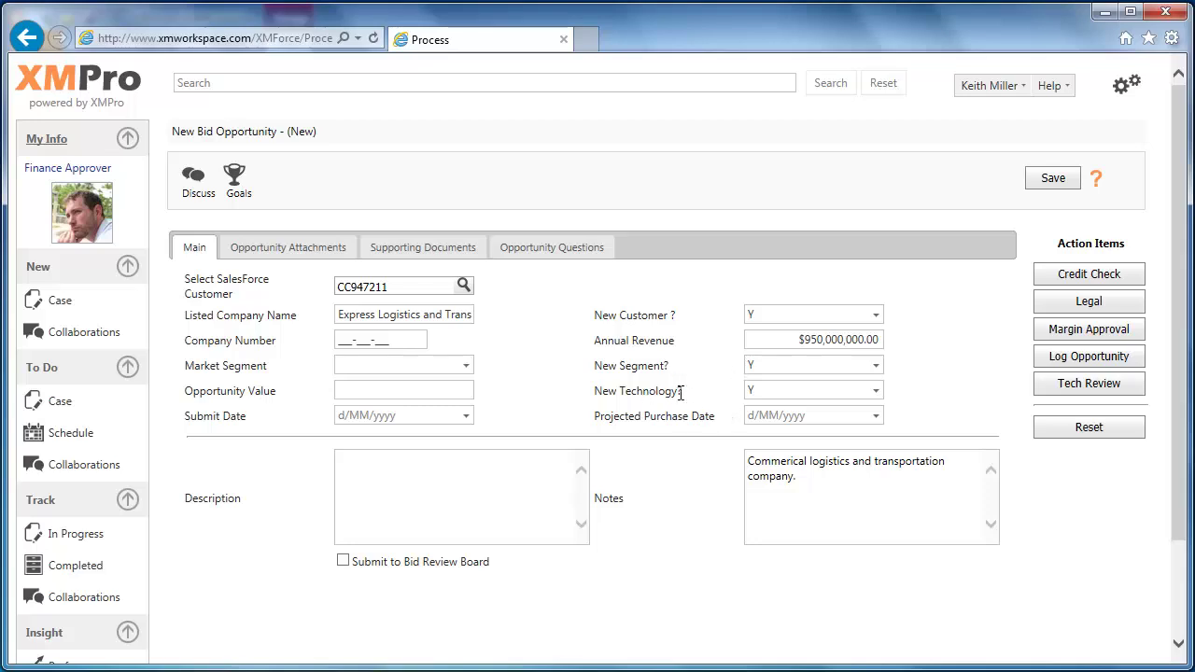
- Enter 1000000 as the Opportunity Value and commit it
{"action": "left_click", "coordinate": [417, 388]}
{"action": "type", "text": "1000"}
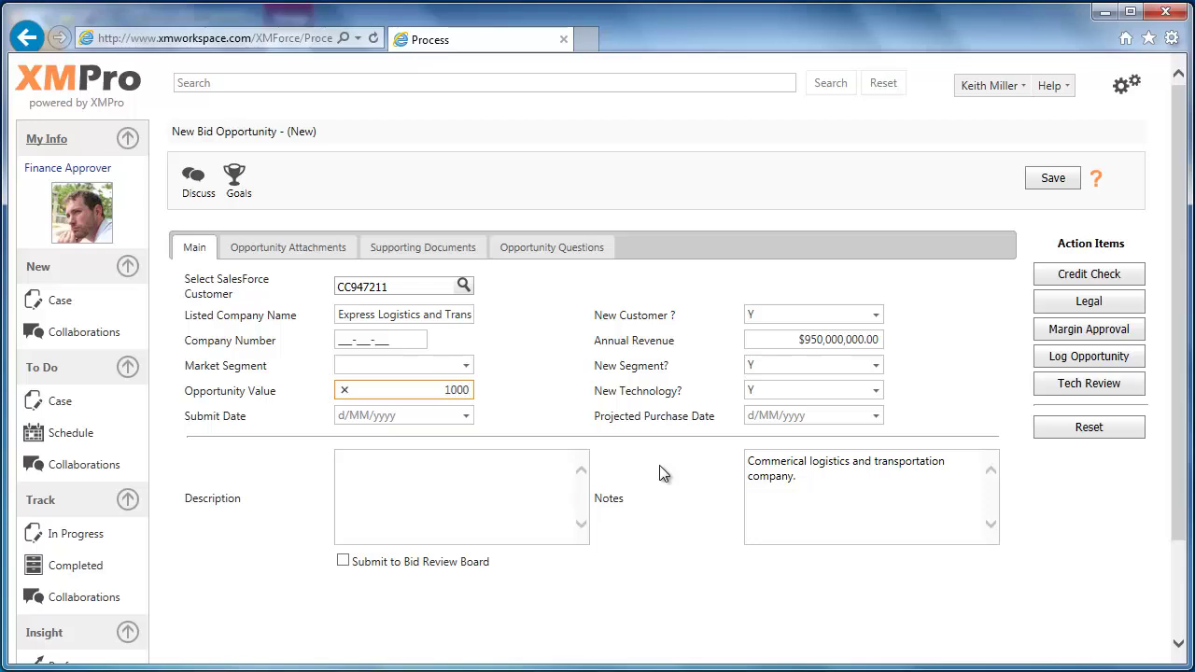
{"action": "type", "text": "000"}
{"action": "left_click", "coordinate": [651, 601]}
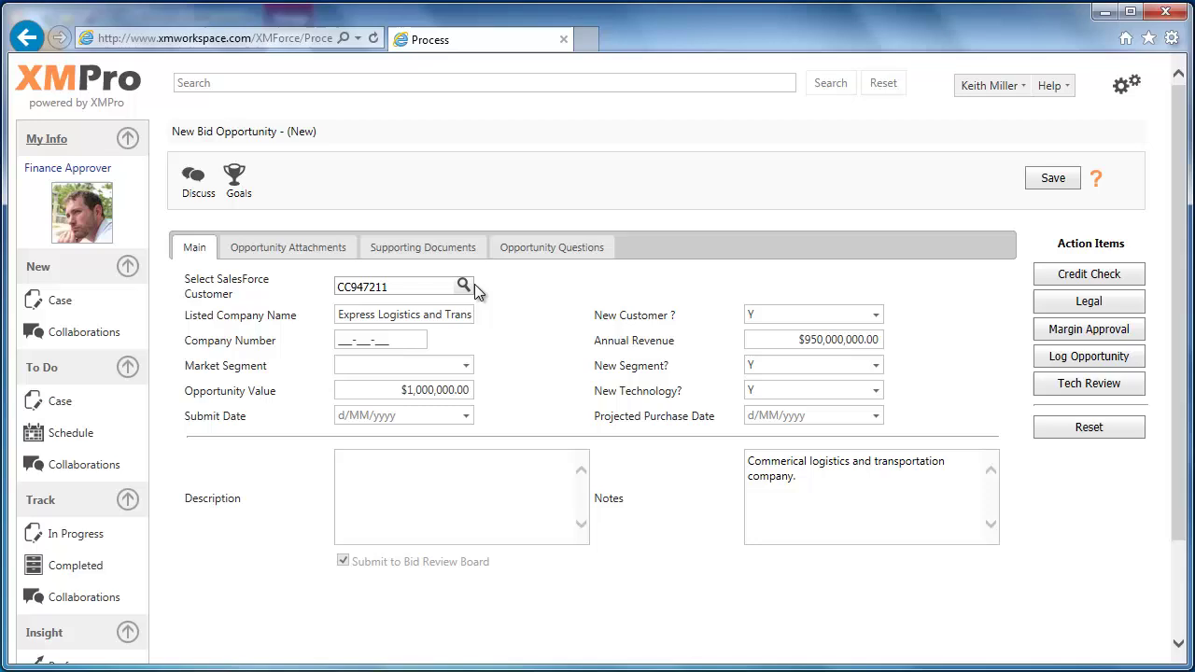
{"action": "left_click", "coordinate": [298, 250]}
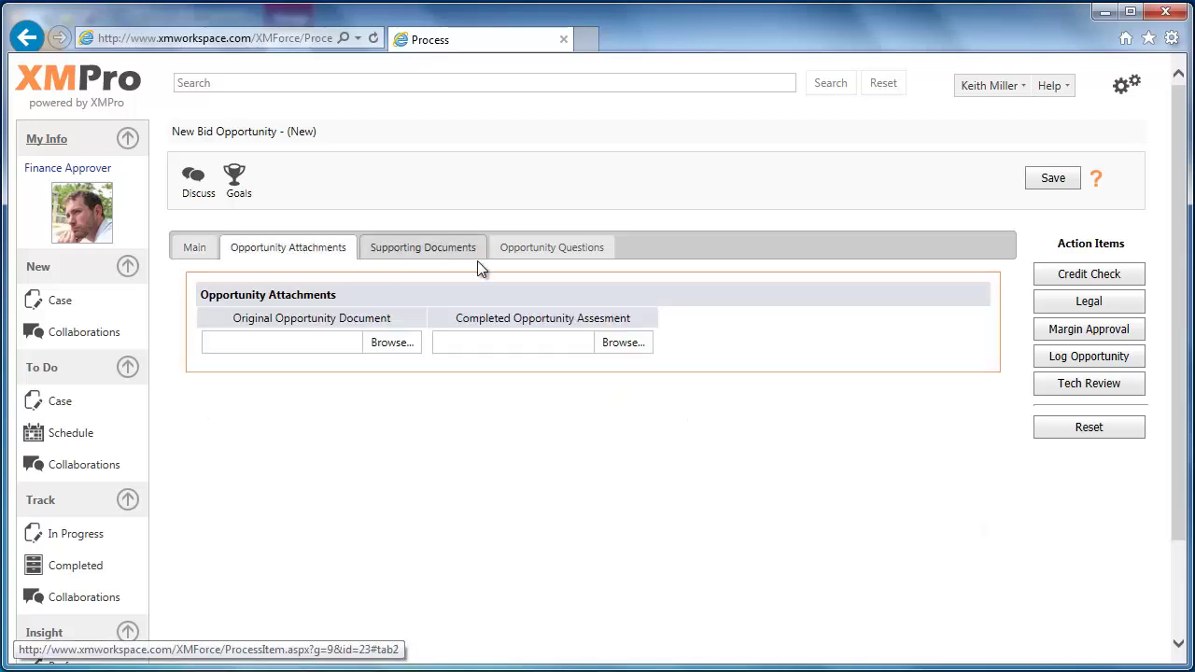
{"action": "left_click", "coordinate": [538, 249]}
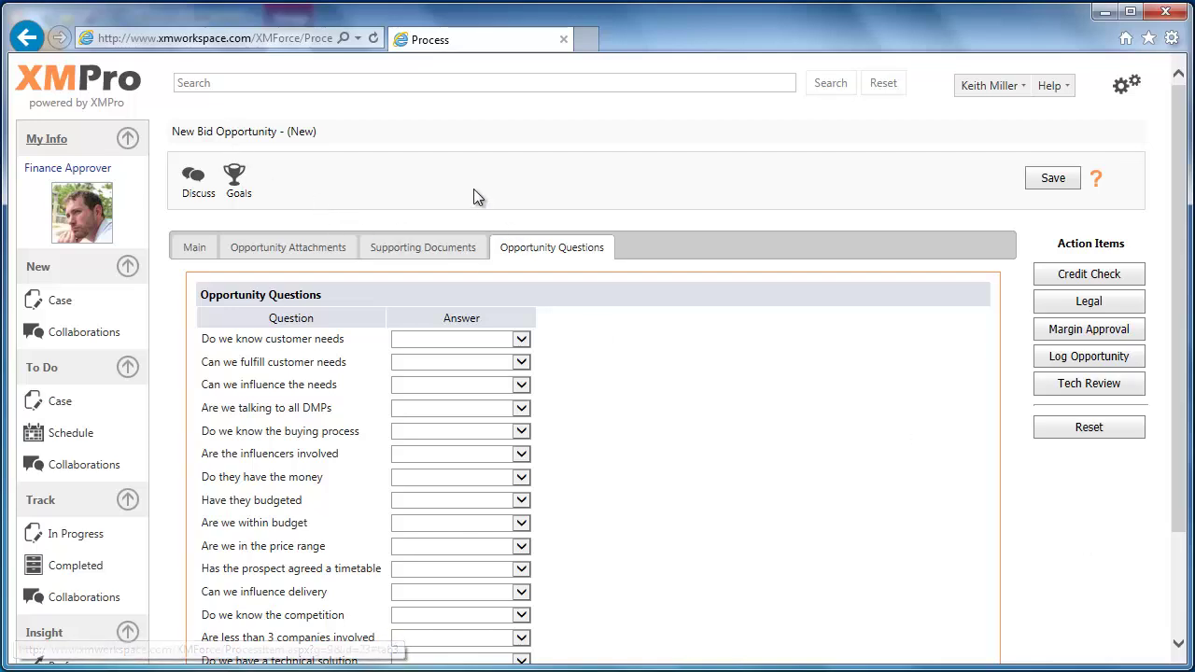
{"action": "left_click", "coordinate": [188, 248]}
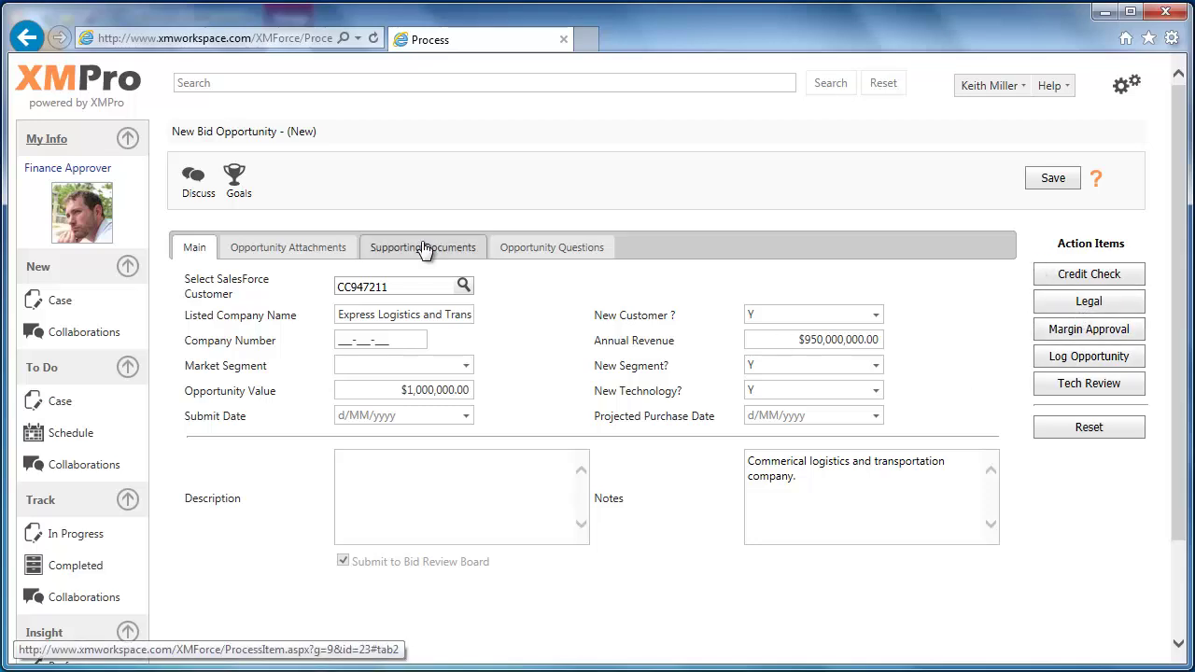
{"action": "left_click", "coordinate": [234, 178]}
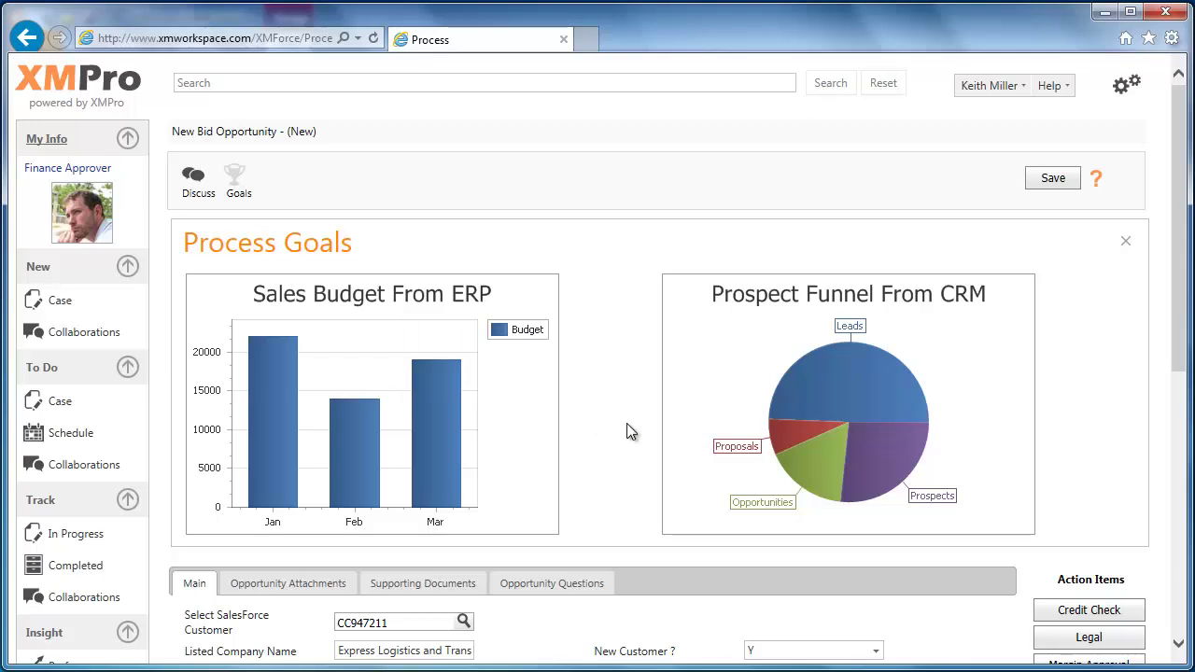
{"action": "left_click", "coordinate": [1125, 245]}
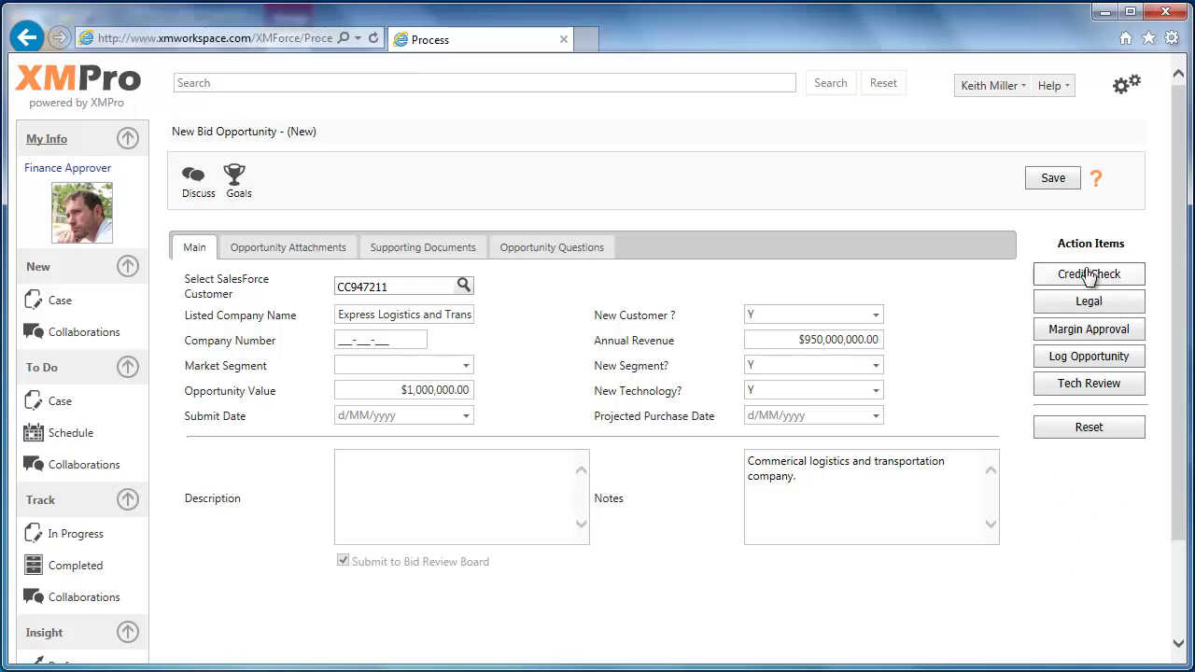
- Log out, then log back in as the sales manager with the suggested user name and password
{"action": "left_click", "coordinate": [1018, 86]}
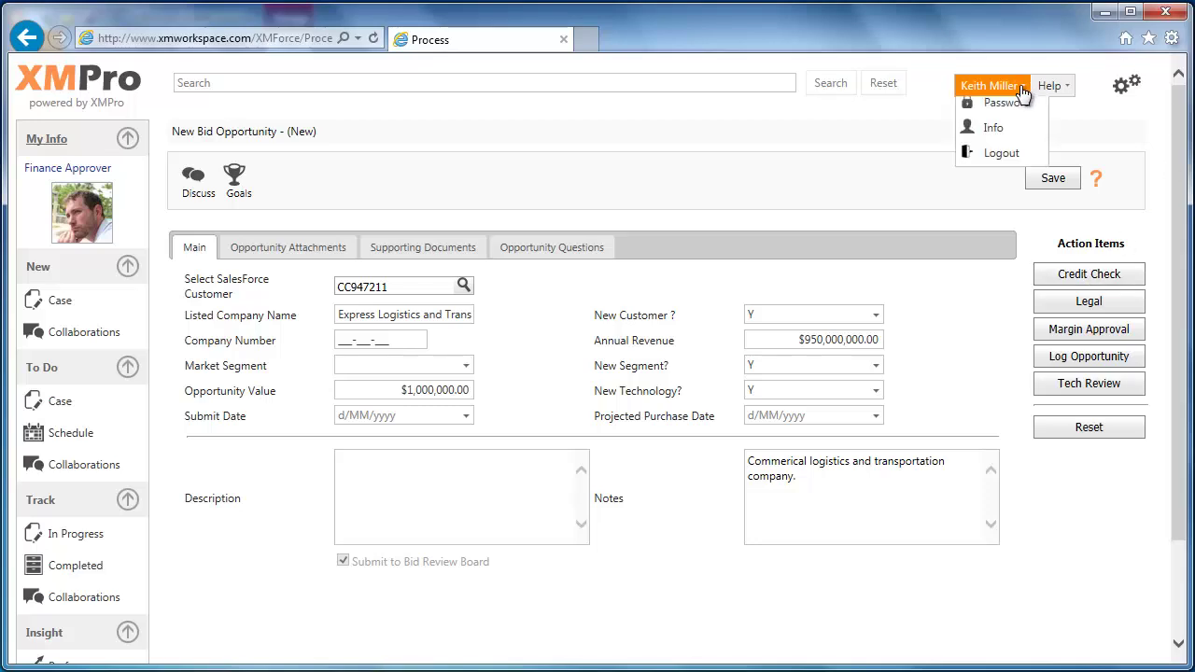
{"action": "left_click", "coordinate": [997, 161]}
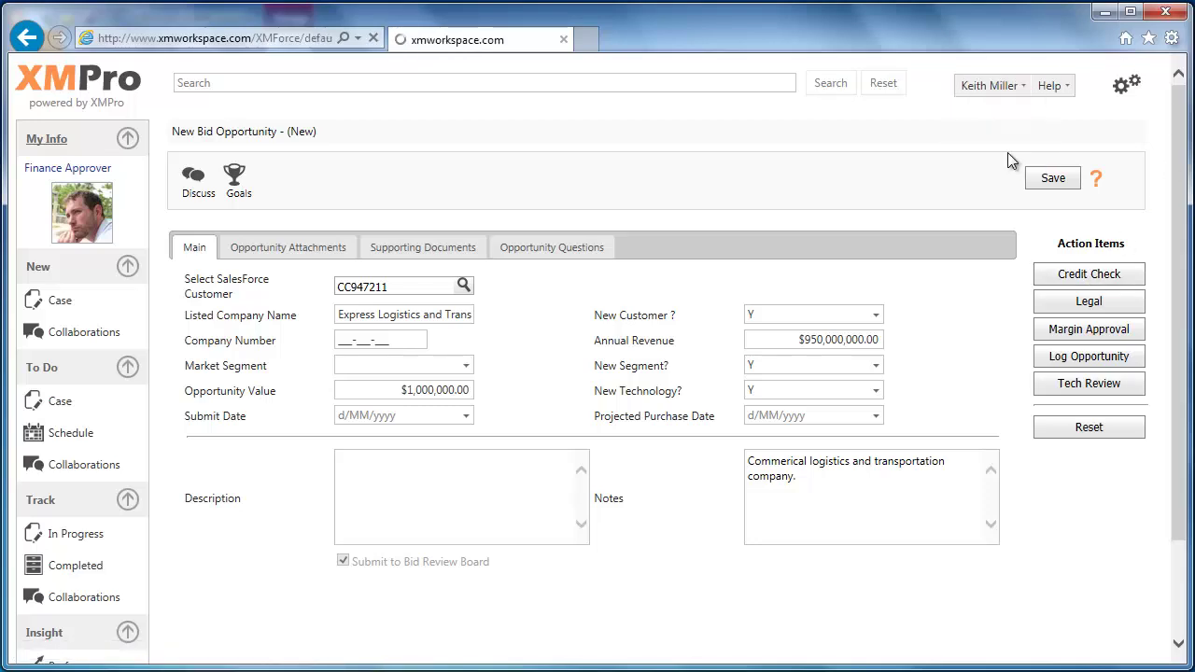
{"action": "type", "text": "tim"}
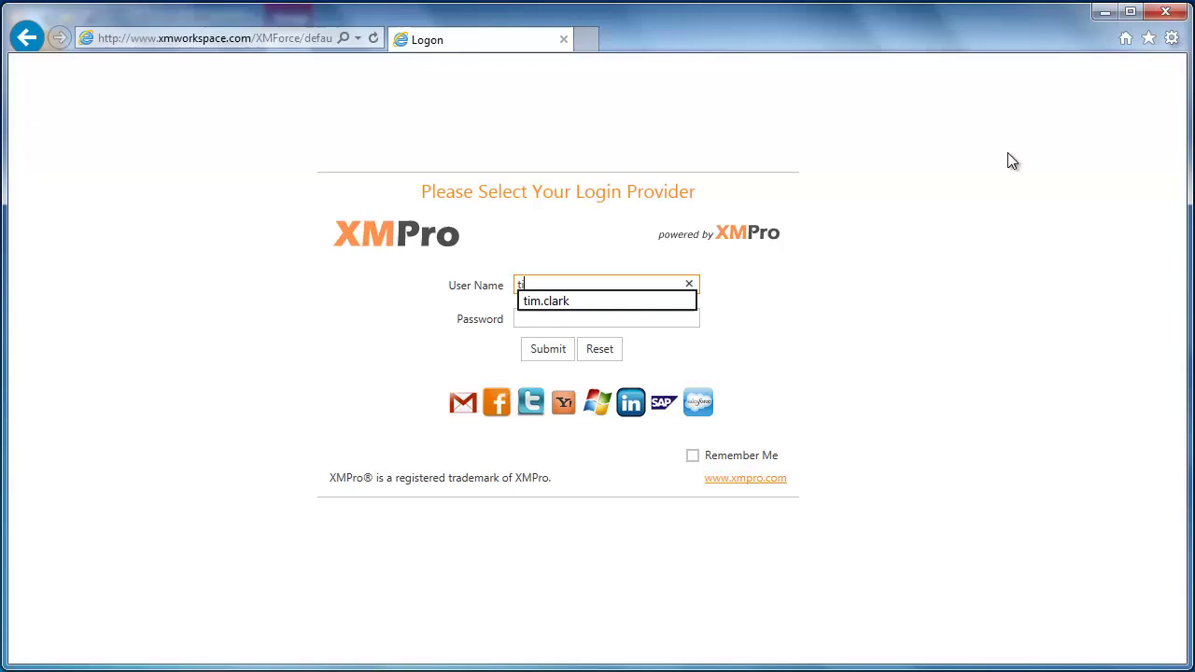
{"action": "left_click", "coordinate": [580, 305]}
{"action": "left_click", "coordinate": [579, 313]}
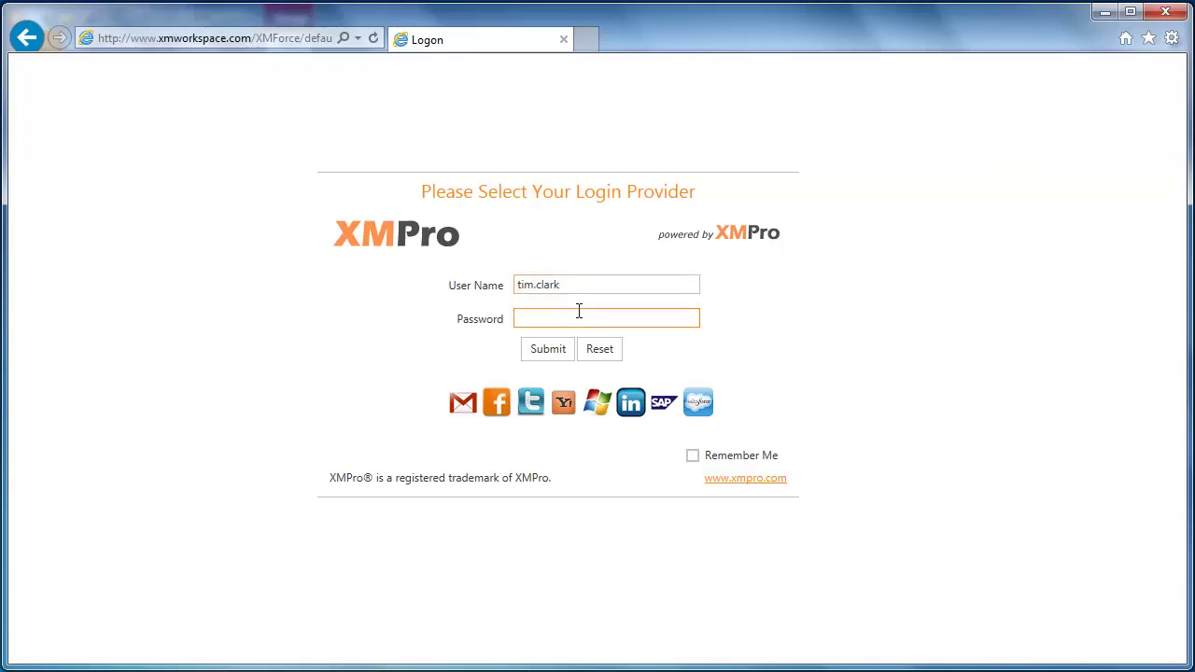
{"action": "type", "text": "**********"}
{"action": "key", "text": "Return"}
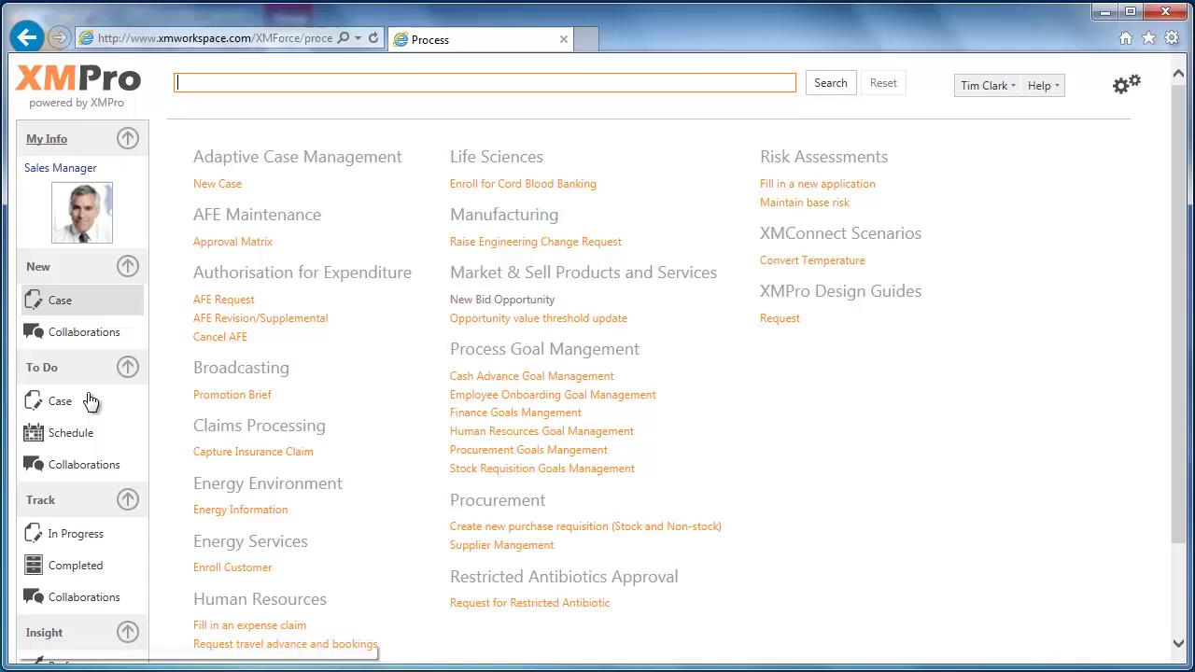
- In My Tasks under Market & Sell Products and Services, open the Express Logistics and Transport committee review task
{"action": "left_click", "coordinate": [75, 403]}
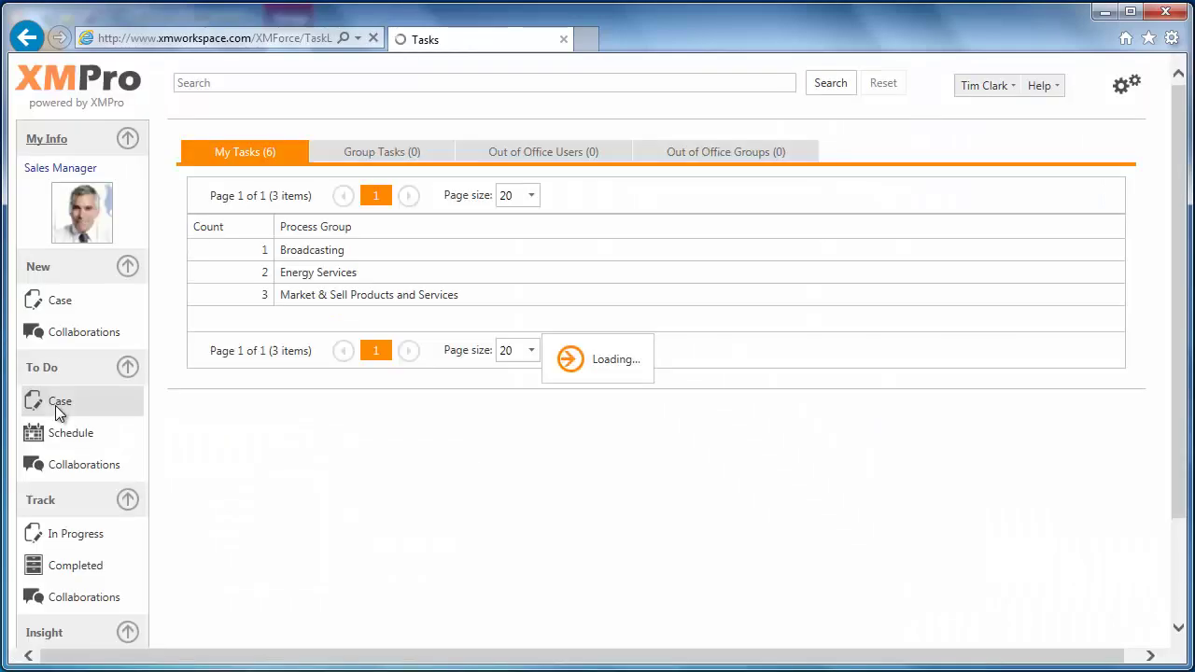
{"action": "left_click", "coordinate": [407, 296]}
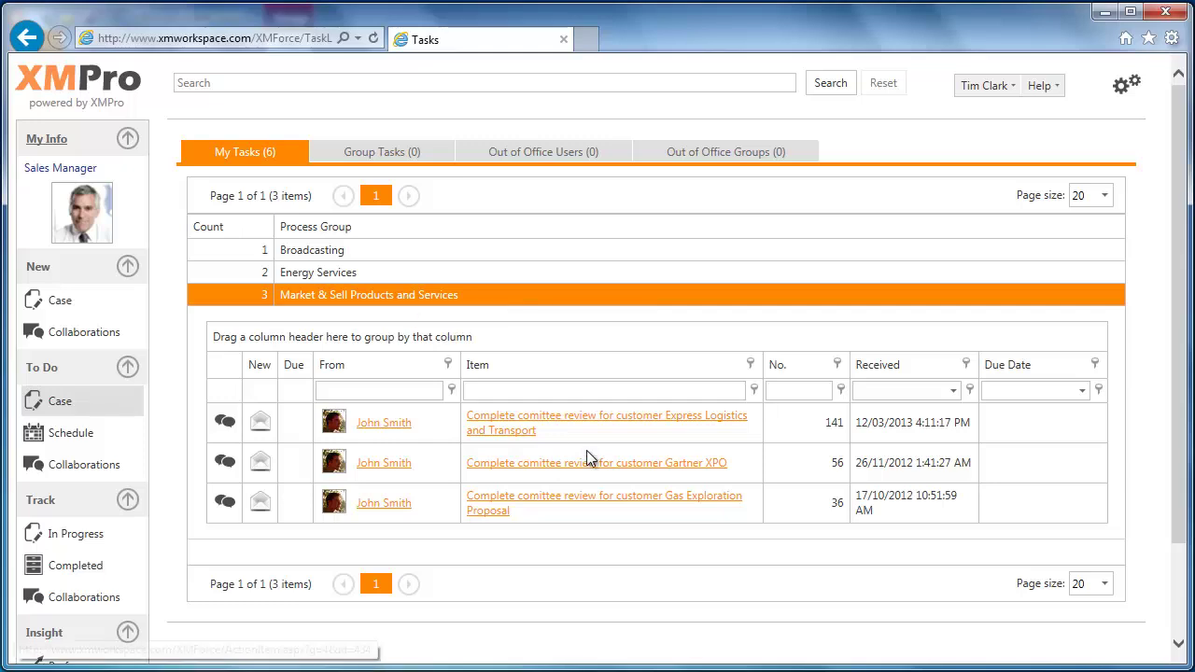
{"action": "left_click", "coordinate": [549, 421]}
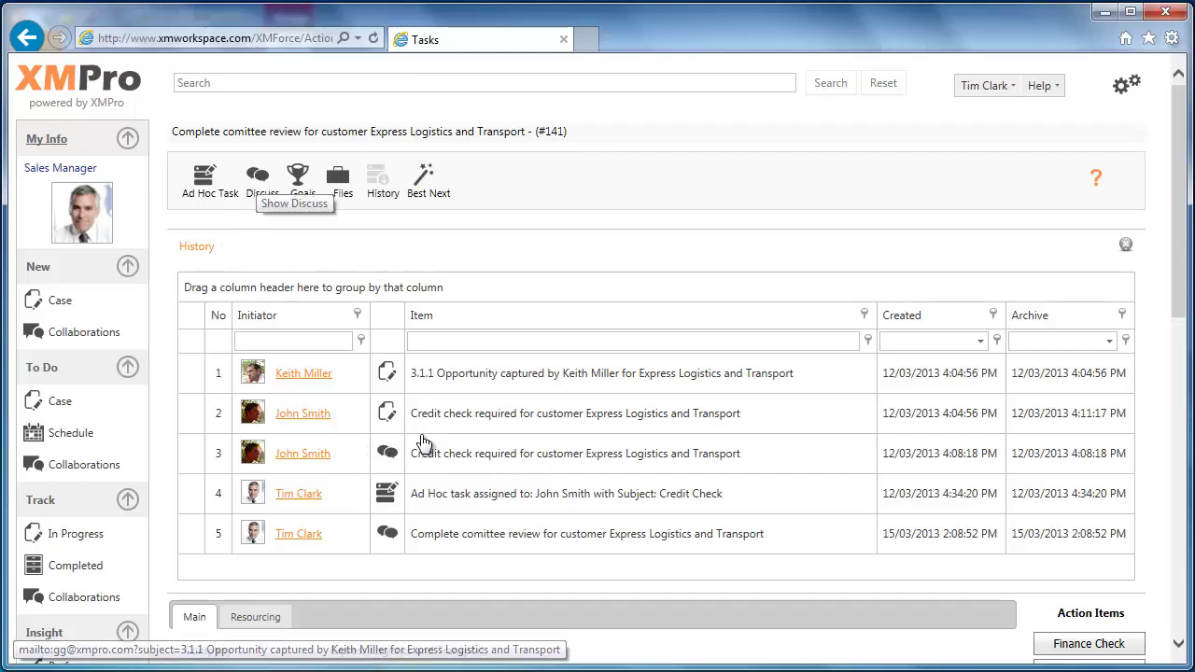
- Read the credit check entry's Discuss thread in history row 3, then close the History panel
{"action": "left_click", "coordinate": [476, 465]}
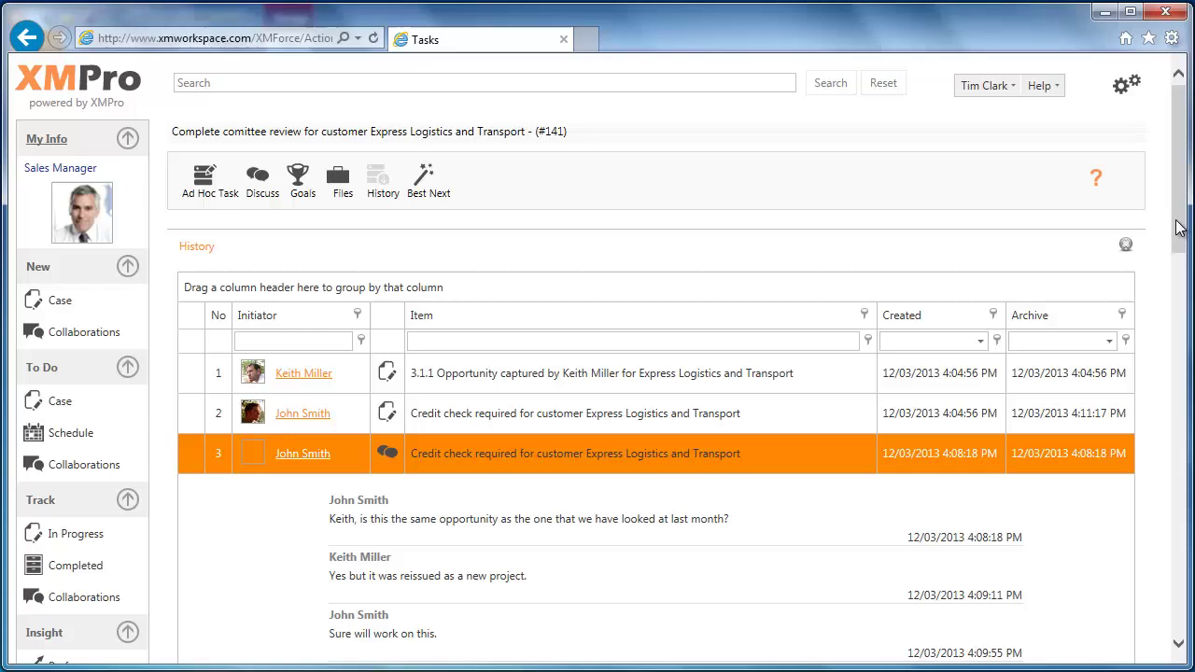
{"action": "scroll", "coordinate": [1184, 265], "scroll_direction": "down", "scroll_amount": 3}
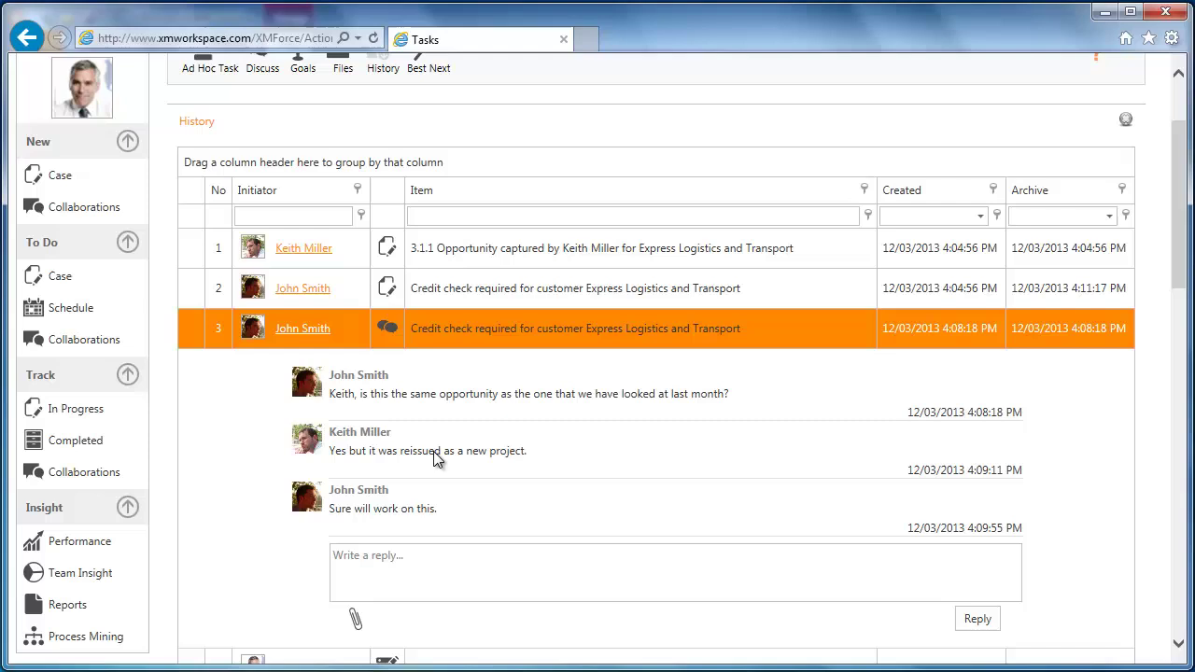
{"action": "left_click_drag", "start_coordinate": [1184, 290], "coordinate": [1187, 318]}
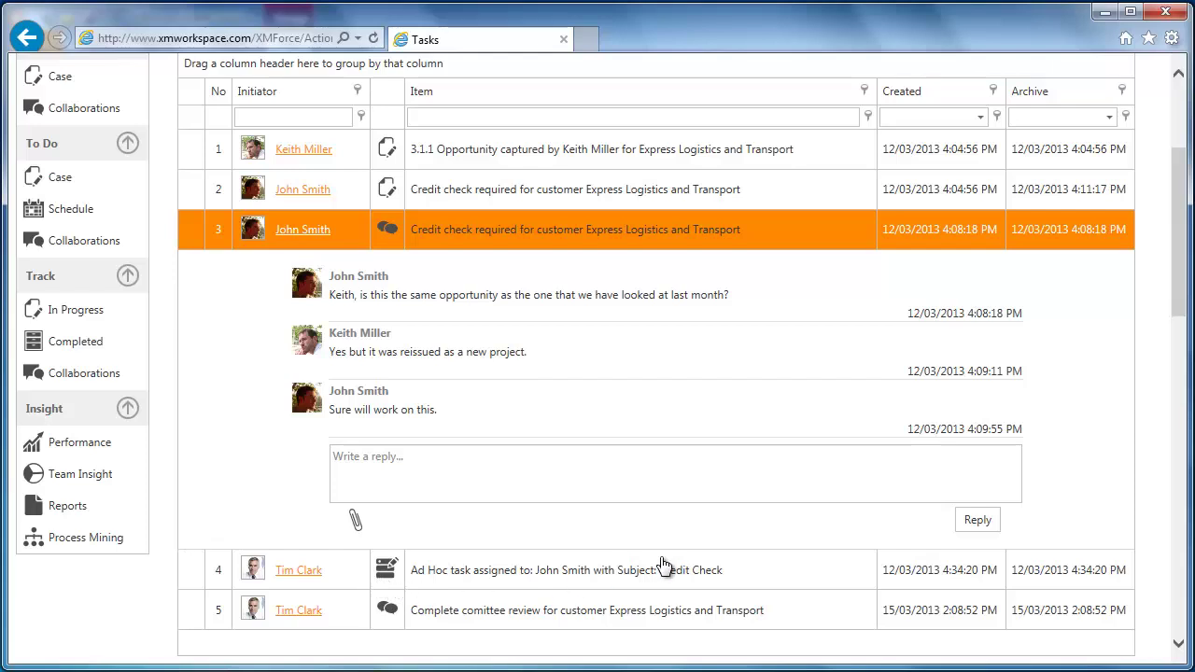
{"action": "left_click_drag", "start_coordinate": [1184, 293], "coordinate": [1181, 257]}
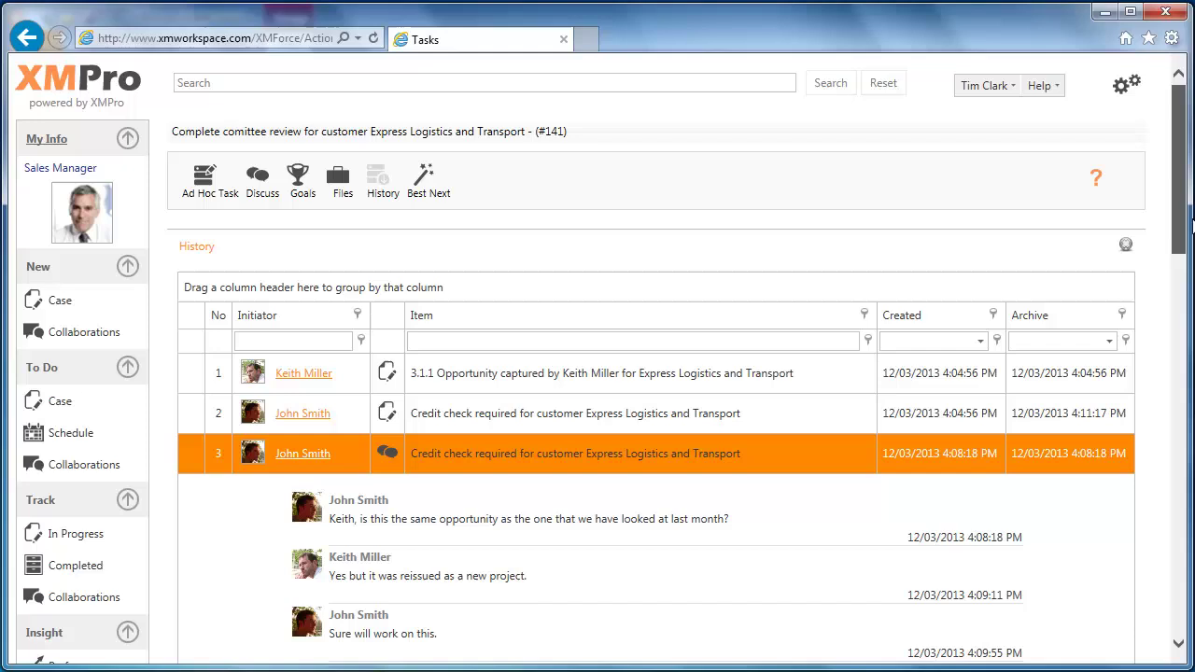
{"action": "left_click", "coordinate": [1126, 245]}
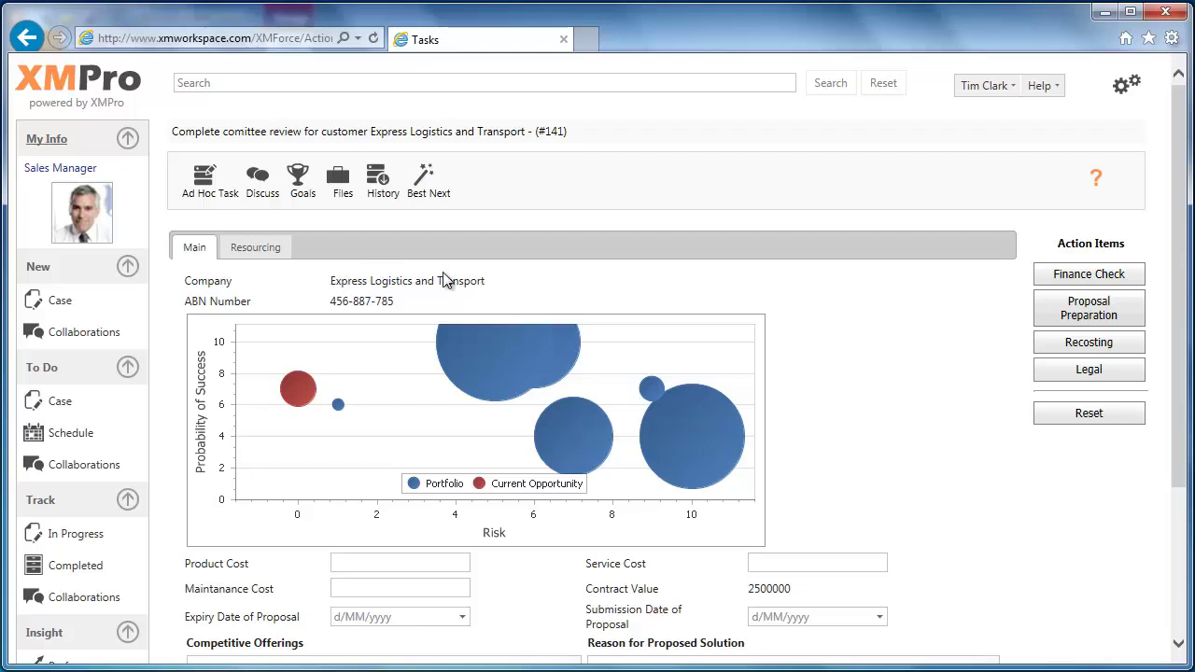
- Draft an ad hoc task 'Please review CRM info for this client' for a team member, leaving Link Task off
{"action": "left_click", "coordinate": [204, 180]}
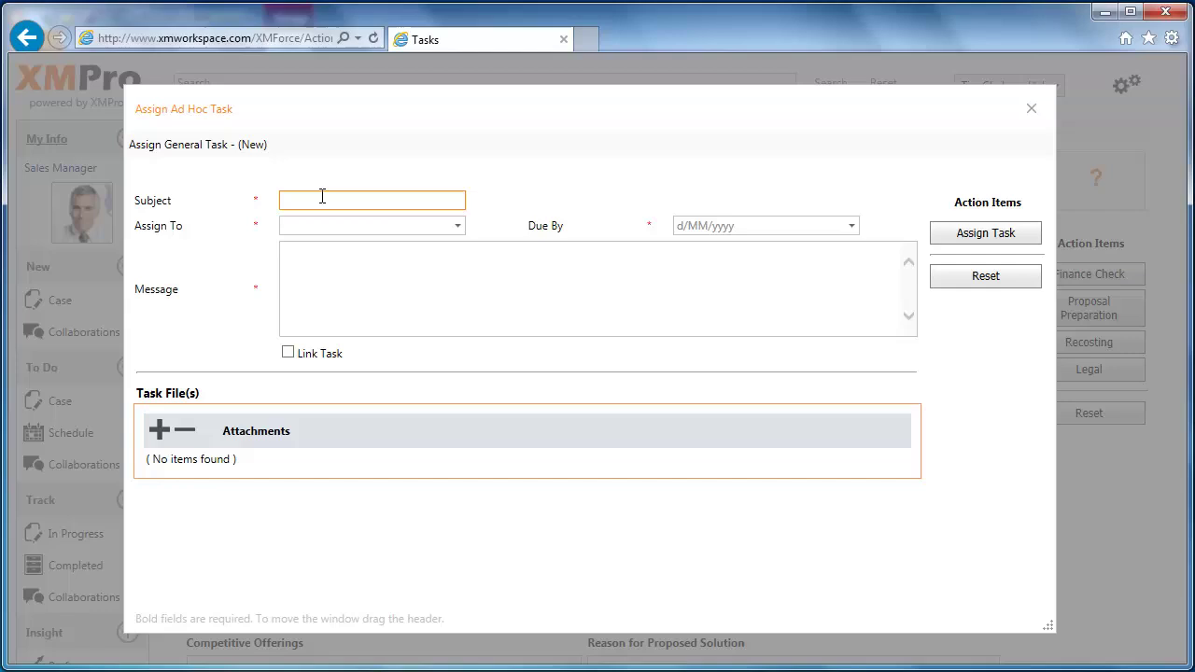
{"action": "type", "text": "Please review CRM info"}
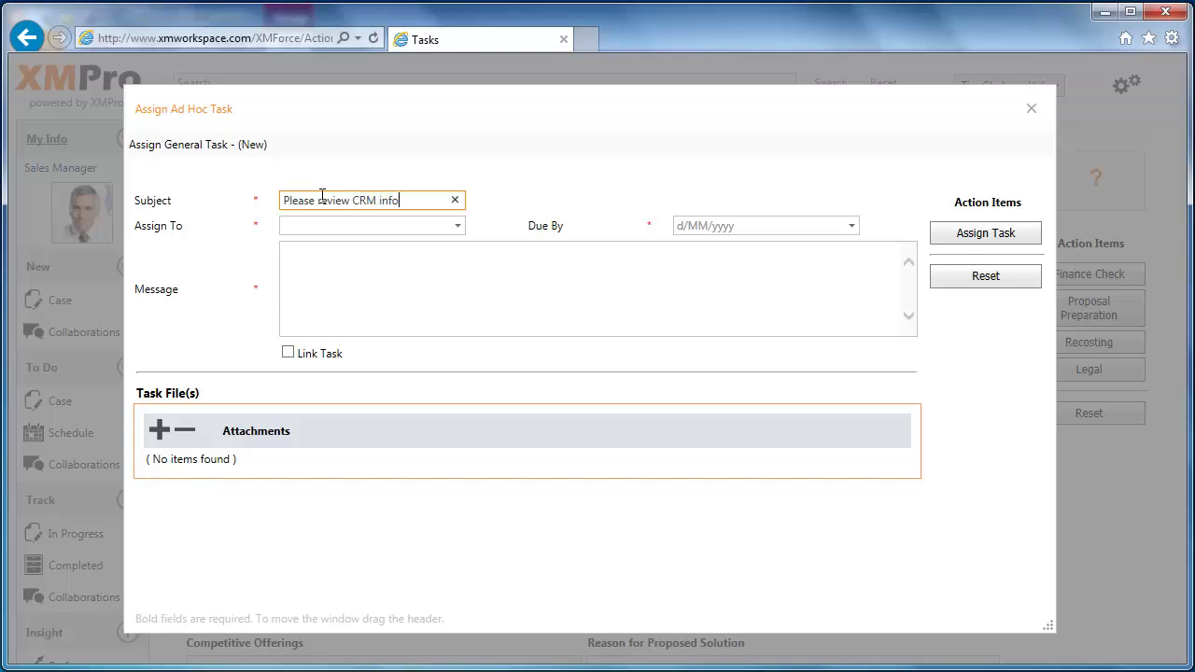
{"action": "type", "text": " for this clinet"}
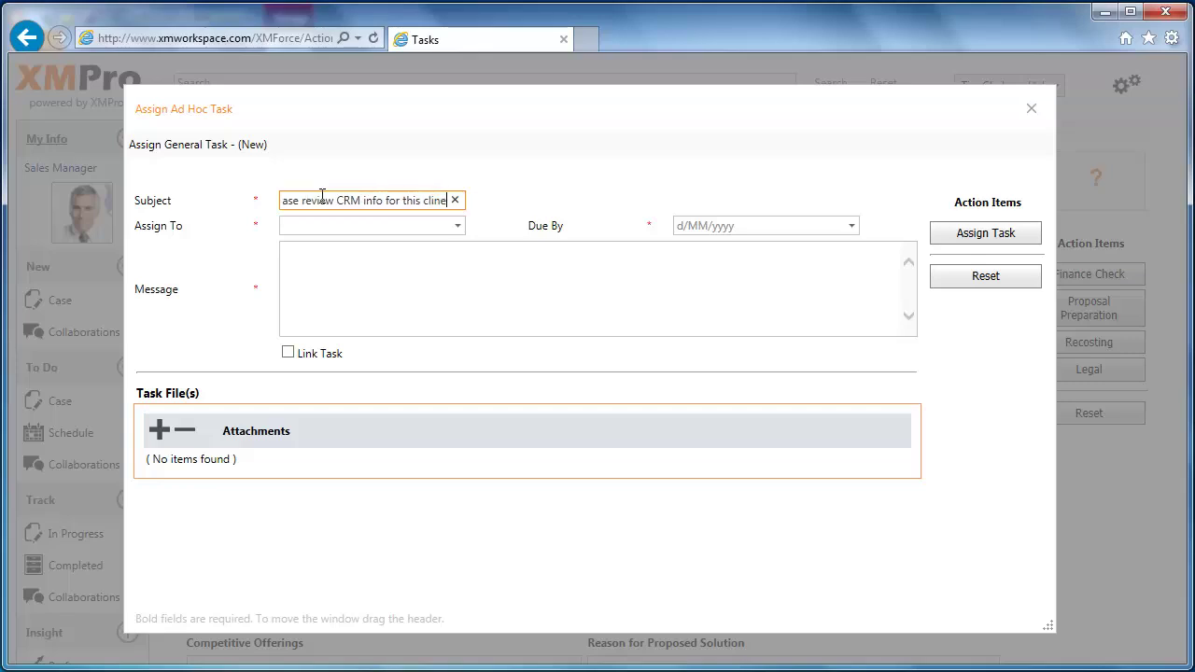
{"action": "key", "text": "BackSpace"}
{"action": "key", "text": "BackSpace"}
{"action": "key", "text": "BackSpace"}
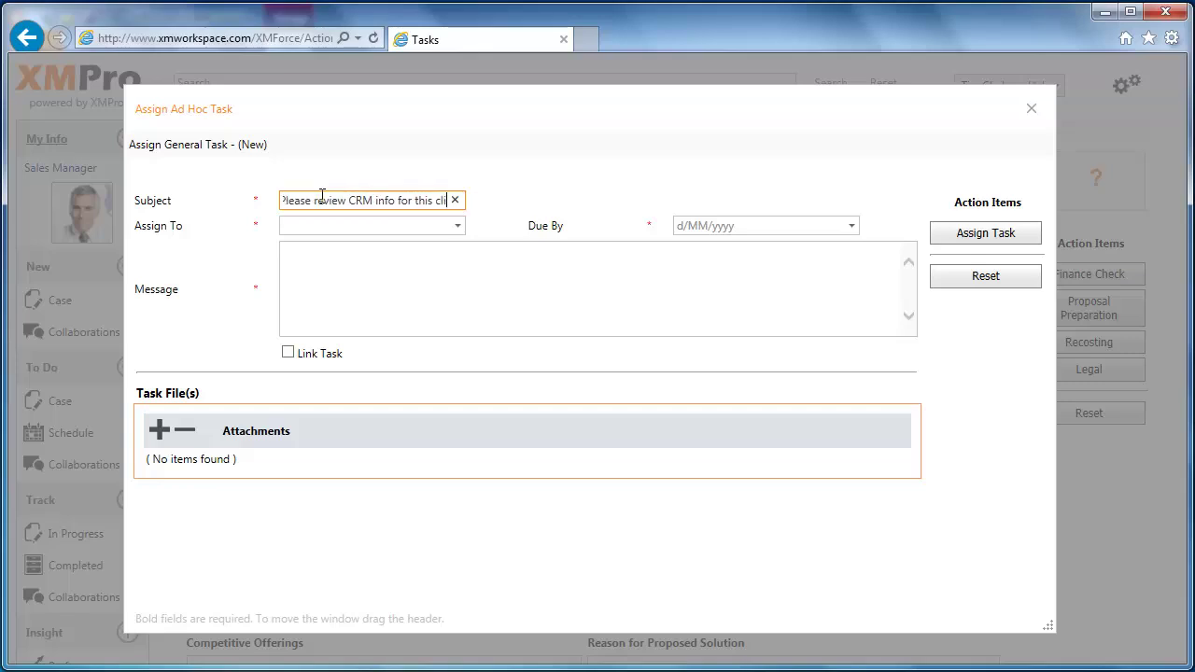
{"action": "type", "text": "ent"}
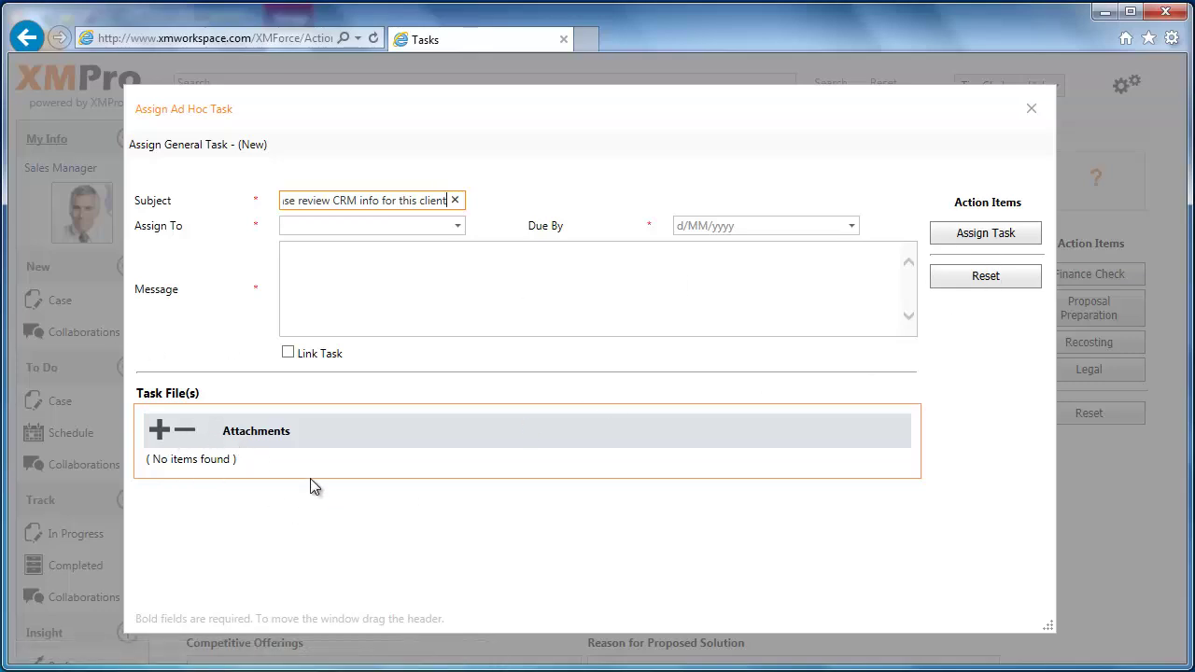
{"action": "left_click", "coordinate": [458, 226]}
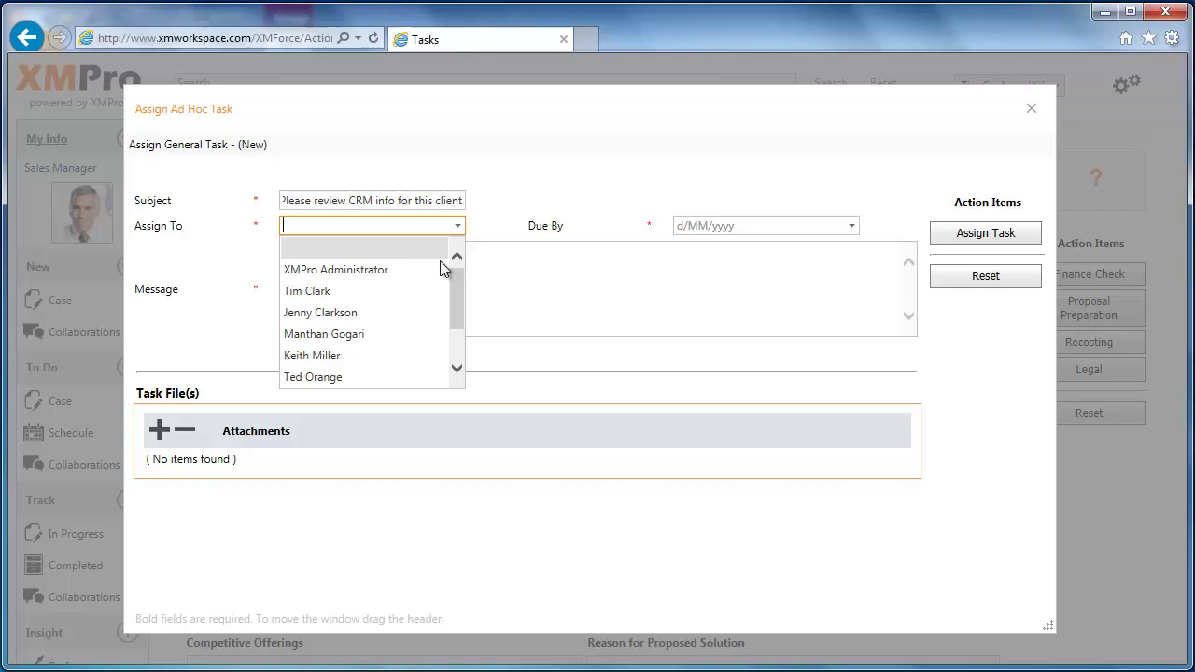
{"action": "left_click", "coordinate": [408, 376]}
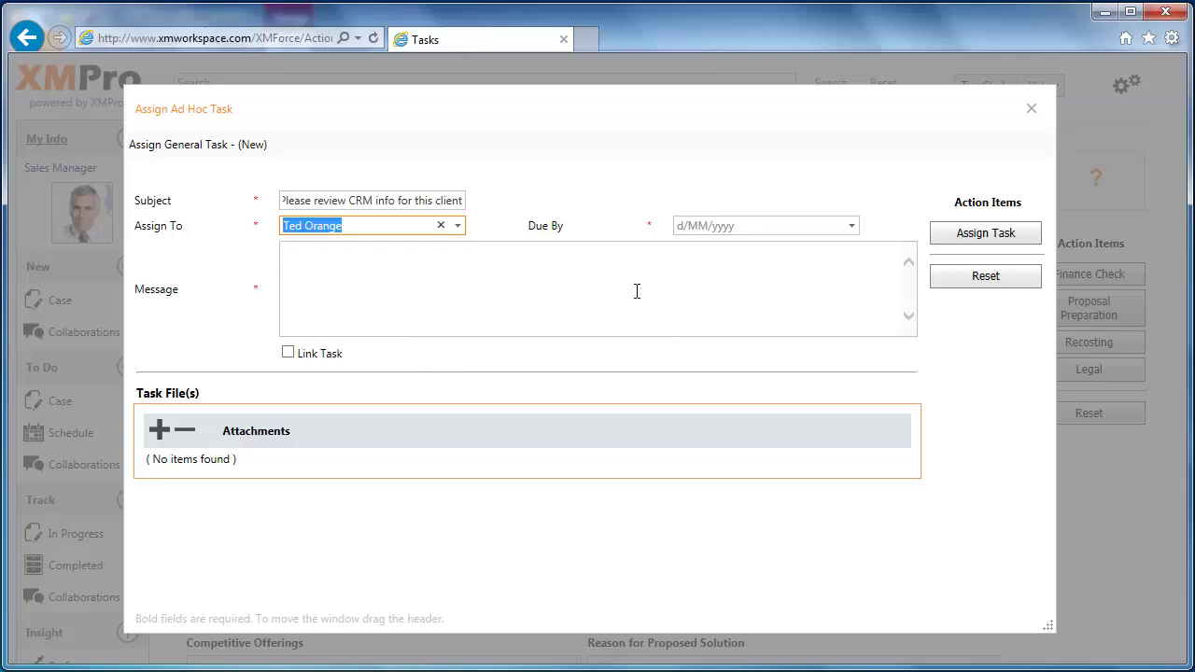
{"action": "left_click", "coordinate": [290, 355]}
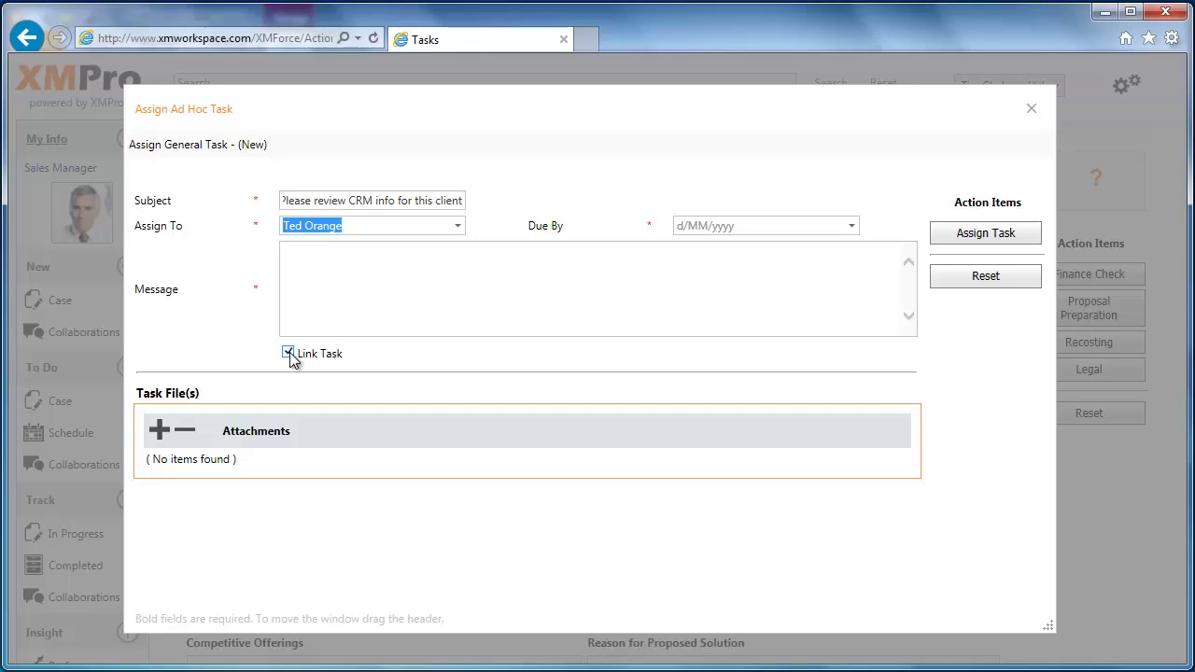
{"action": "left_click", "coordinate": [289, 354]}
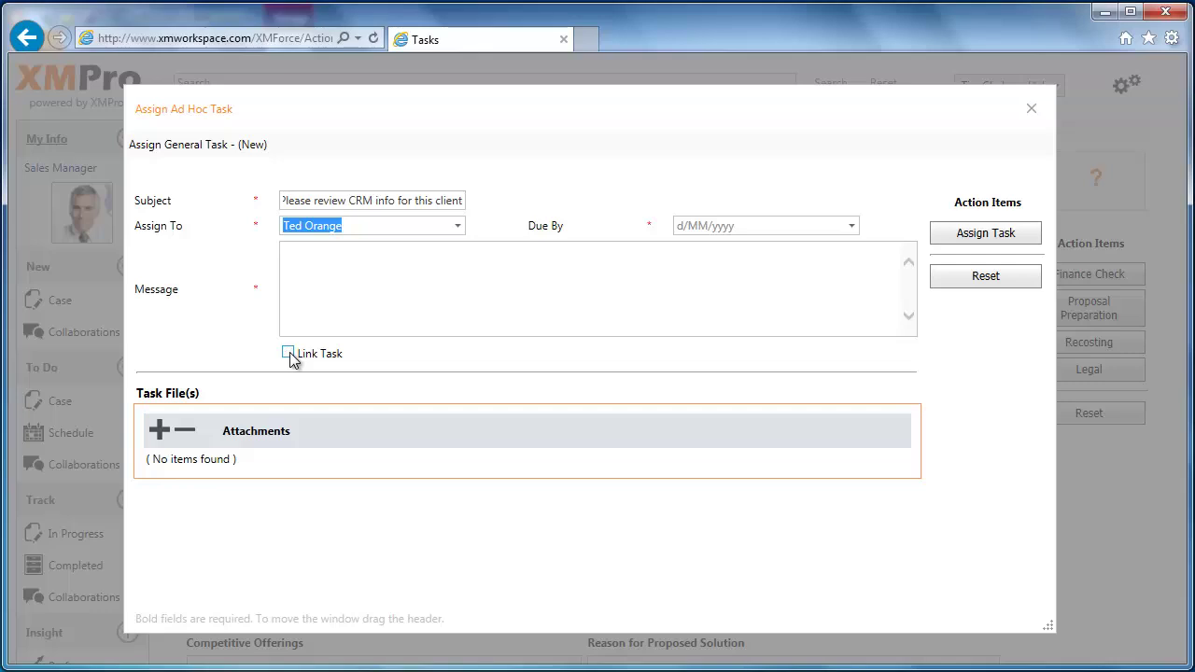
- Close the Assign Ad Hoc Task dialog, review the case history grid again, then close it
{"action": "left_click", "coordinate": [1030, 110]}
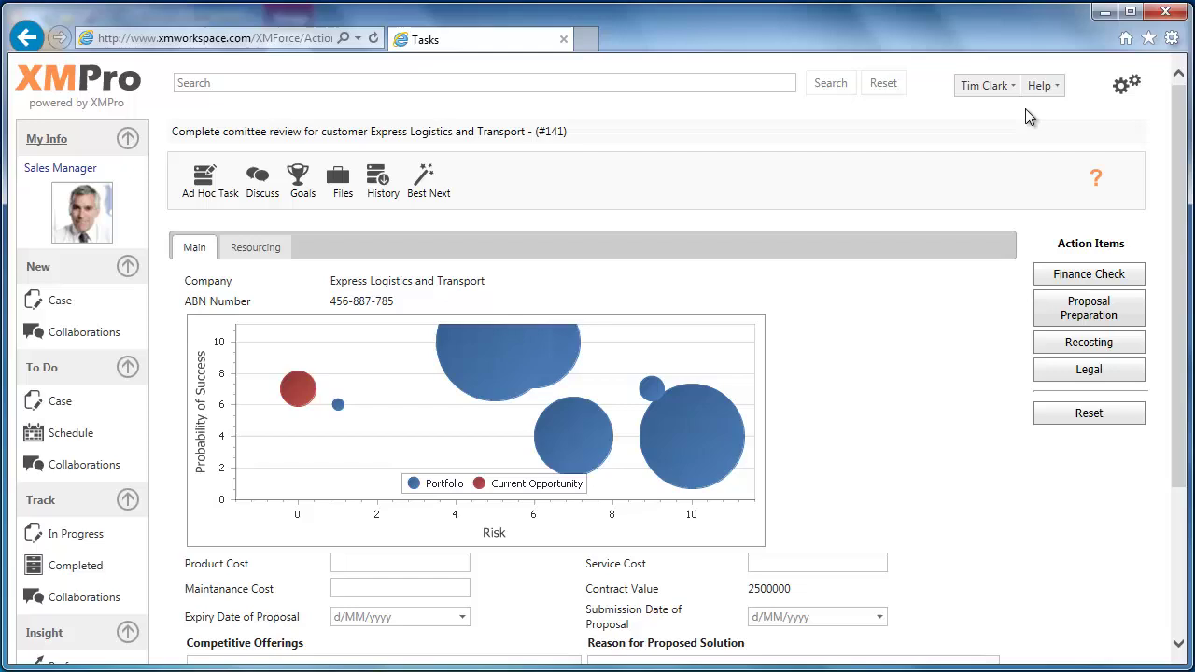
{"action": "left_click", "coordinate": [380, 183]}
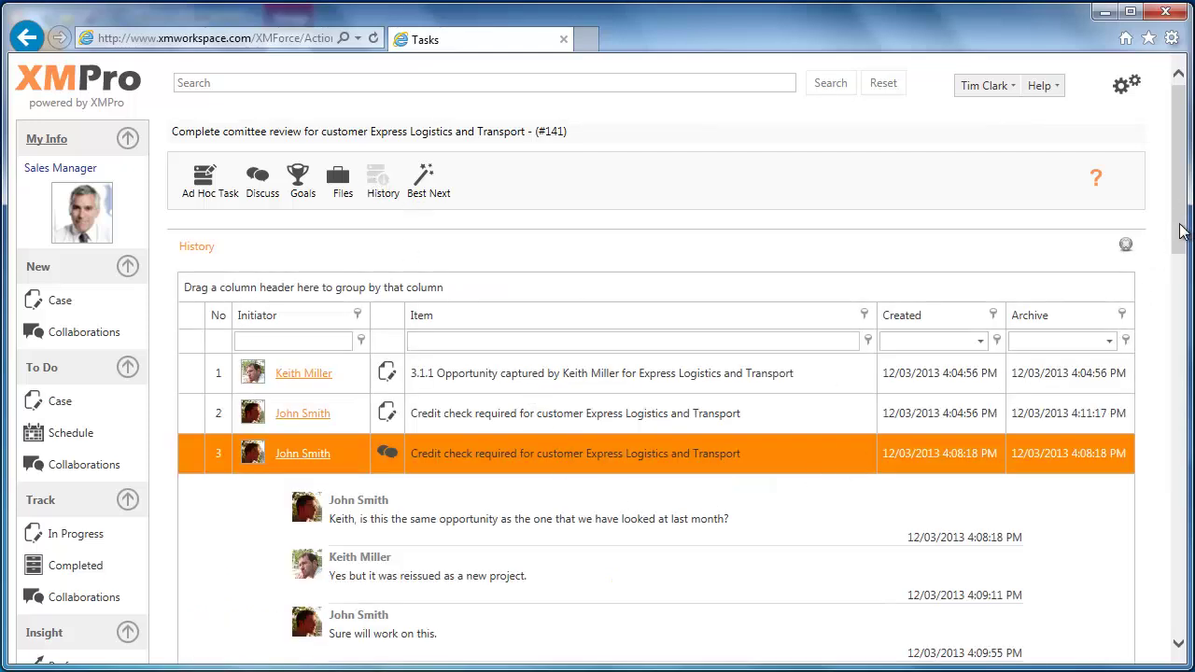
{"action": "left_click_drag", "start_coordinate": [1186, 224], "coordinate": [1191, 303]}
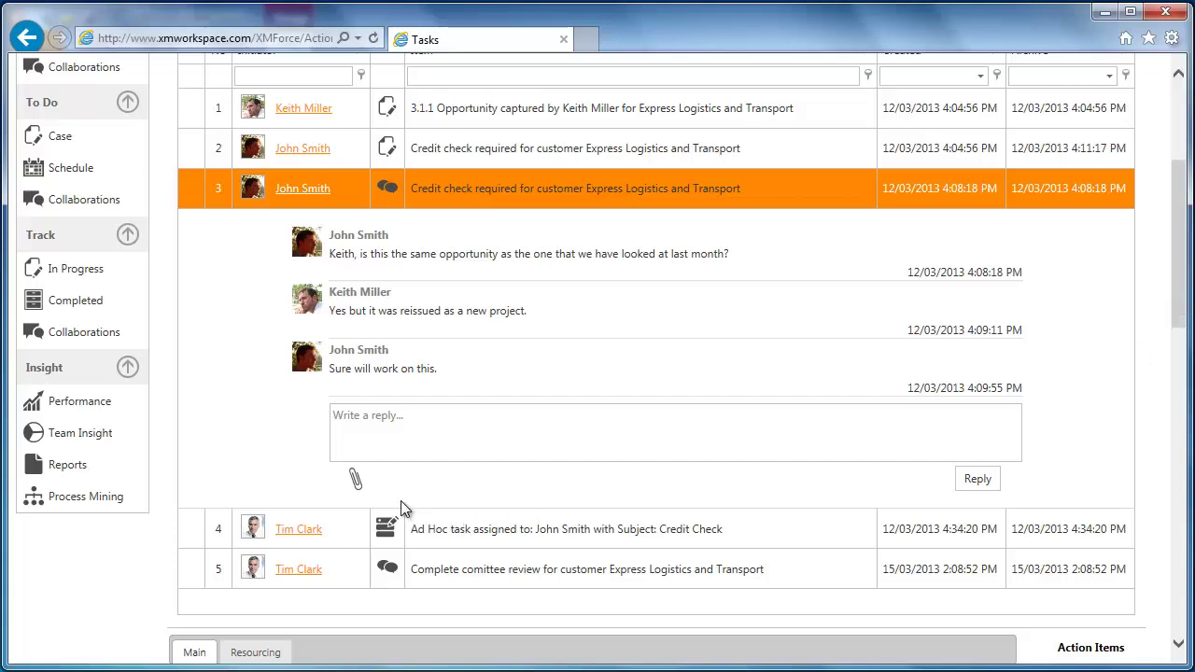
{"action": "left_click_drag", "start_coordinate": [1178, 244], "coordinate": [1184, 188]}
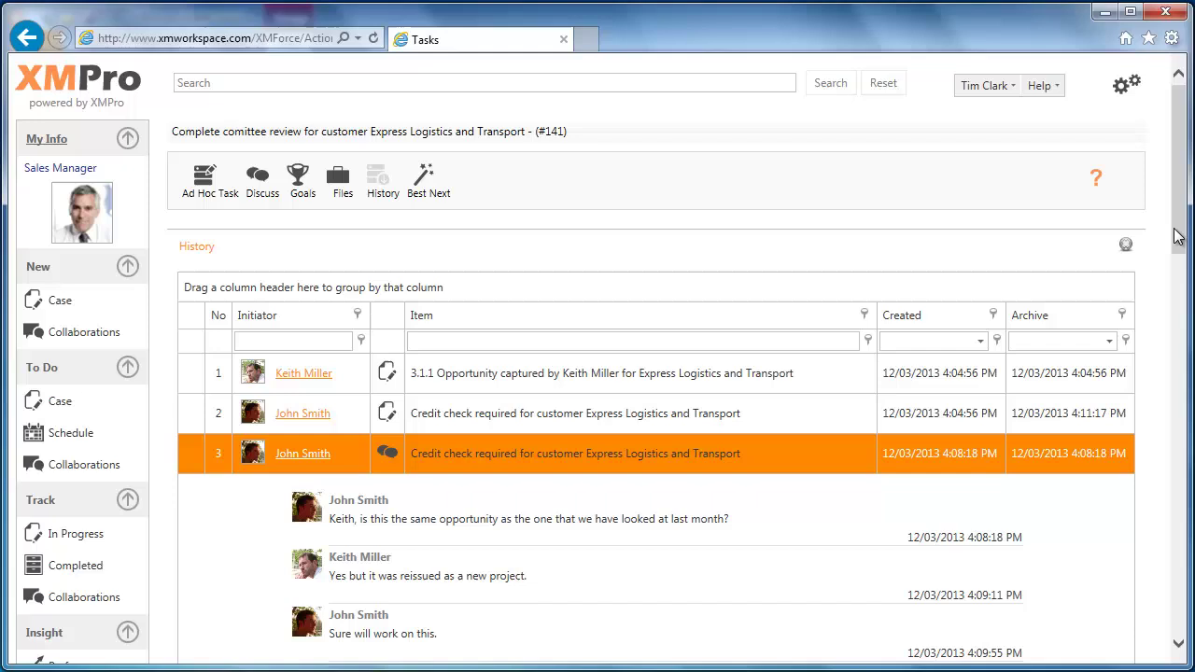
{"action": "left_click", "coordinate": [1126, 246]}
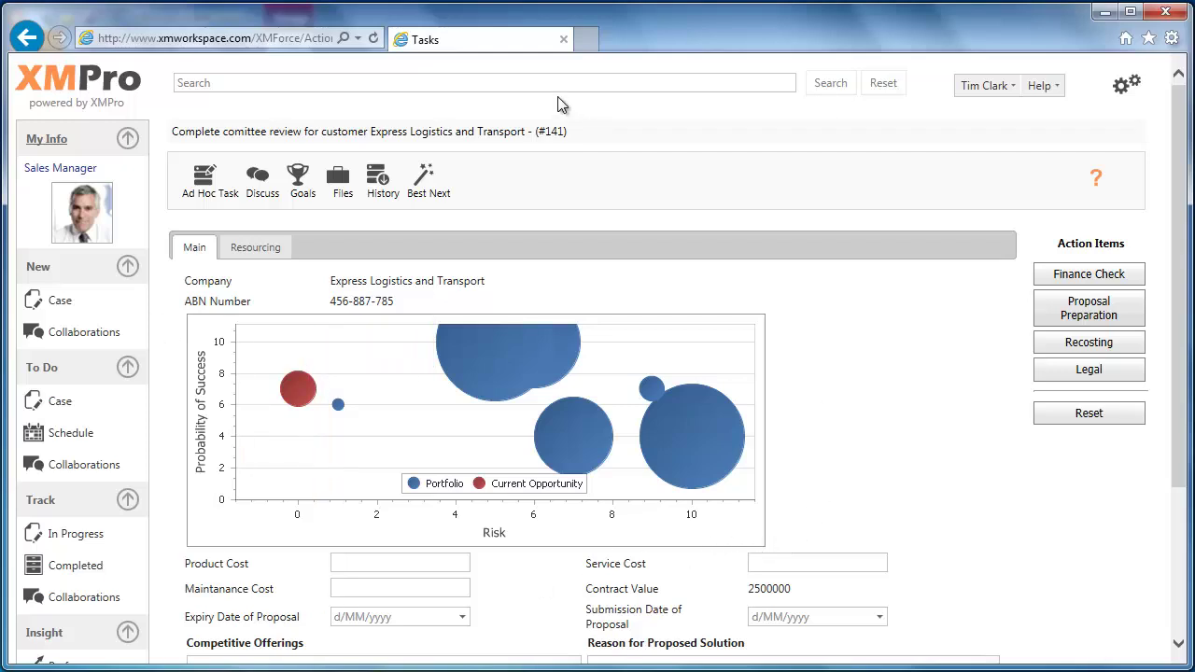
- Open the case's attached files in Document preview, keeping XMPro as the upload destination
{"action": "left_click", "coordinate": [340, 180]}
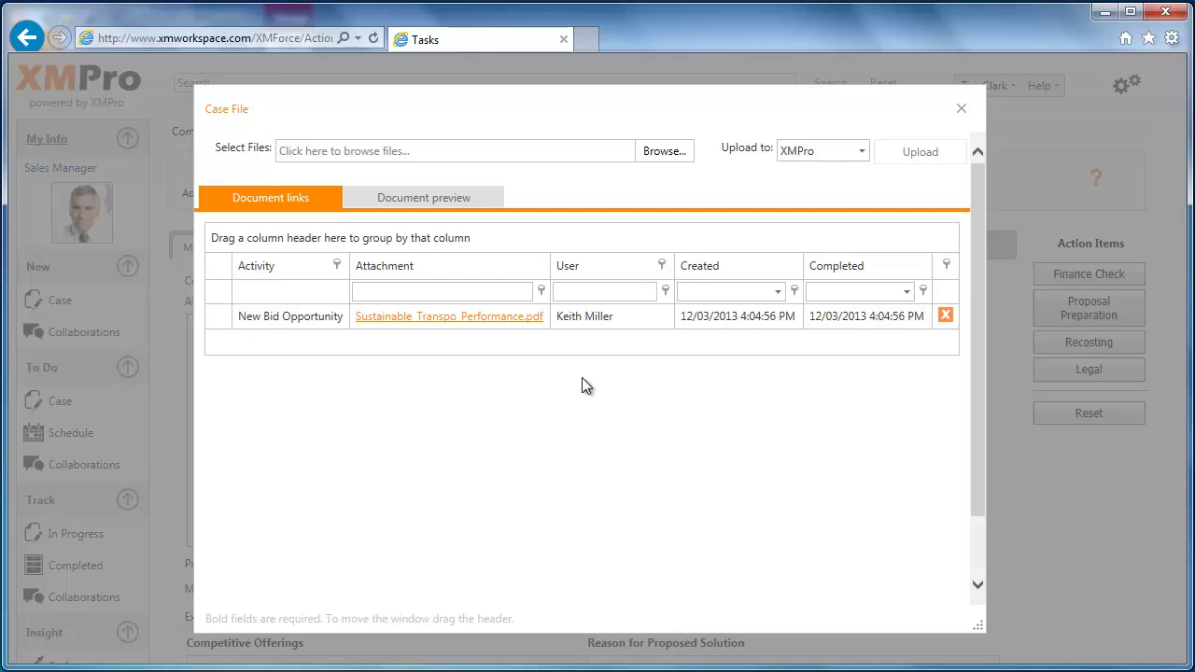
{"action": "left_click", "coordinate": [462, 199]}
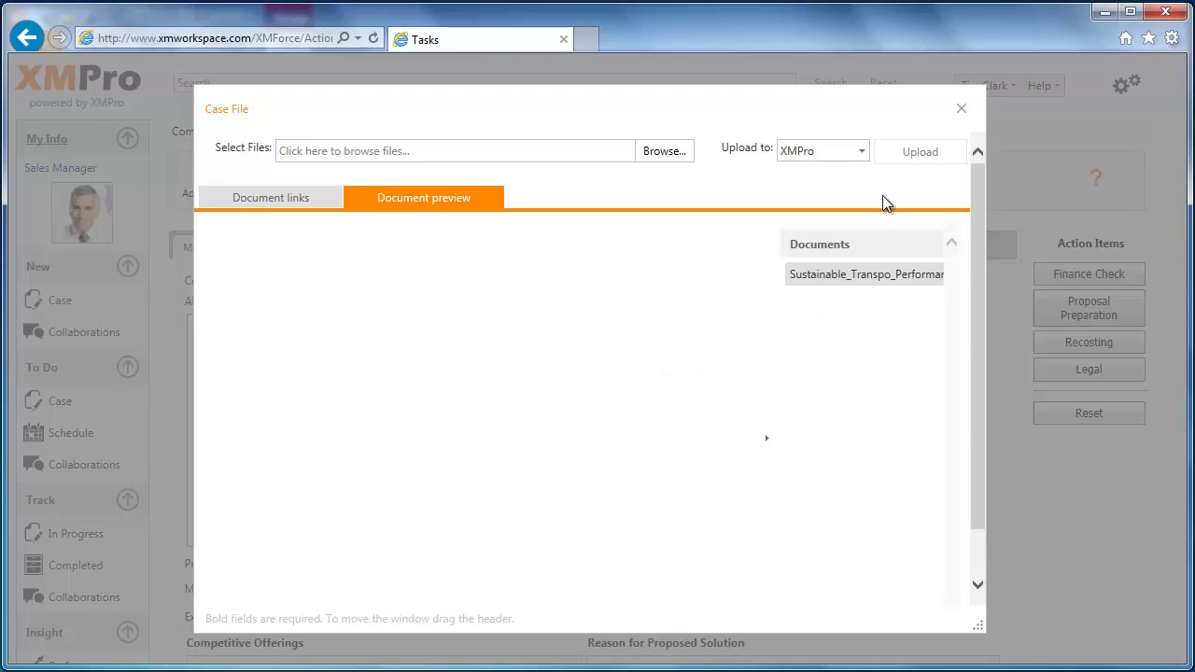
{"action": "left_click", "coordinate": [860, 152]}
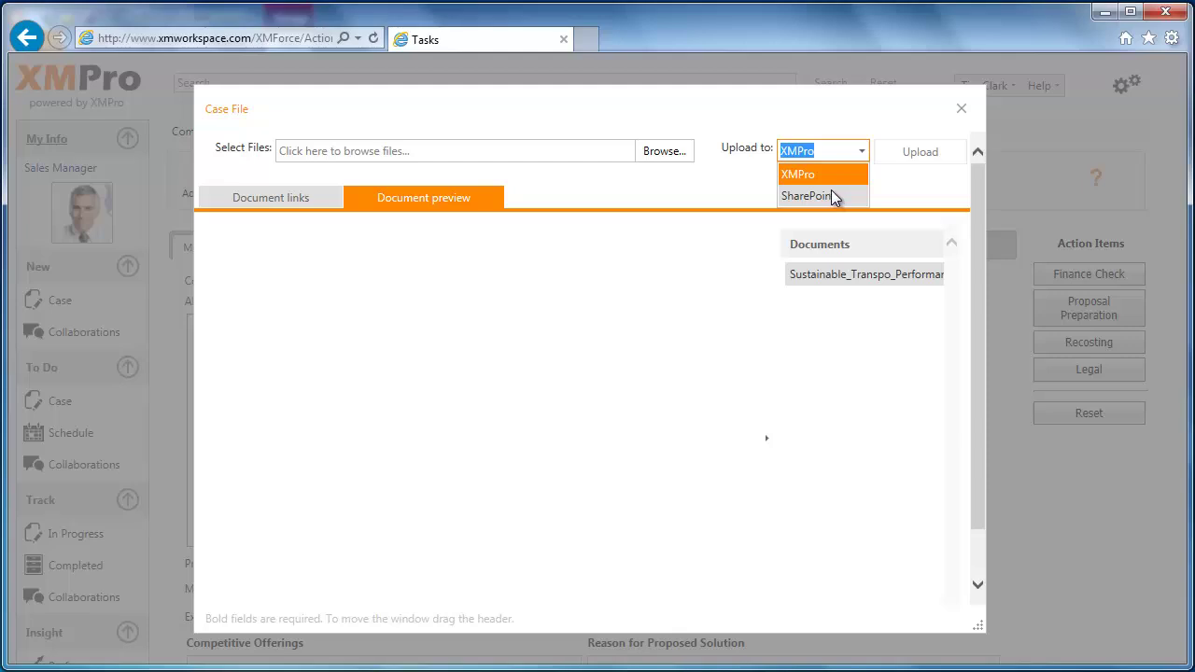
{"action": "left_click", "coordinate": [665, 194]}
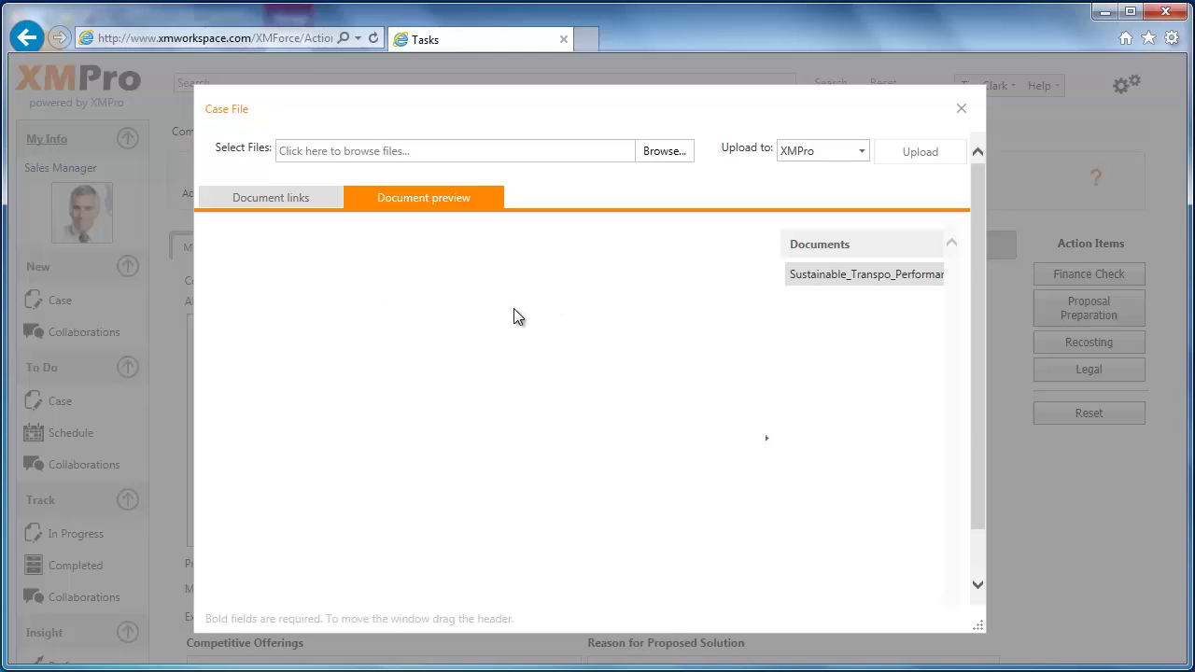
- Widen the Case File window to view the 59-page sustainable transportation guide, then close it
{"action": "scroll", "coordinate": [980, 422], "scroll_direction": "down", "scroll_amount": 1}
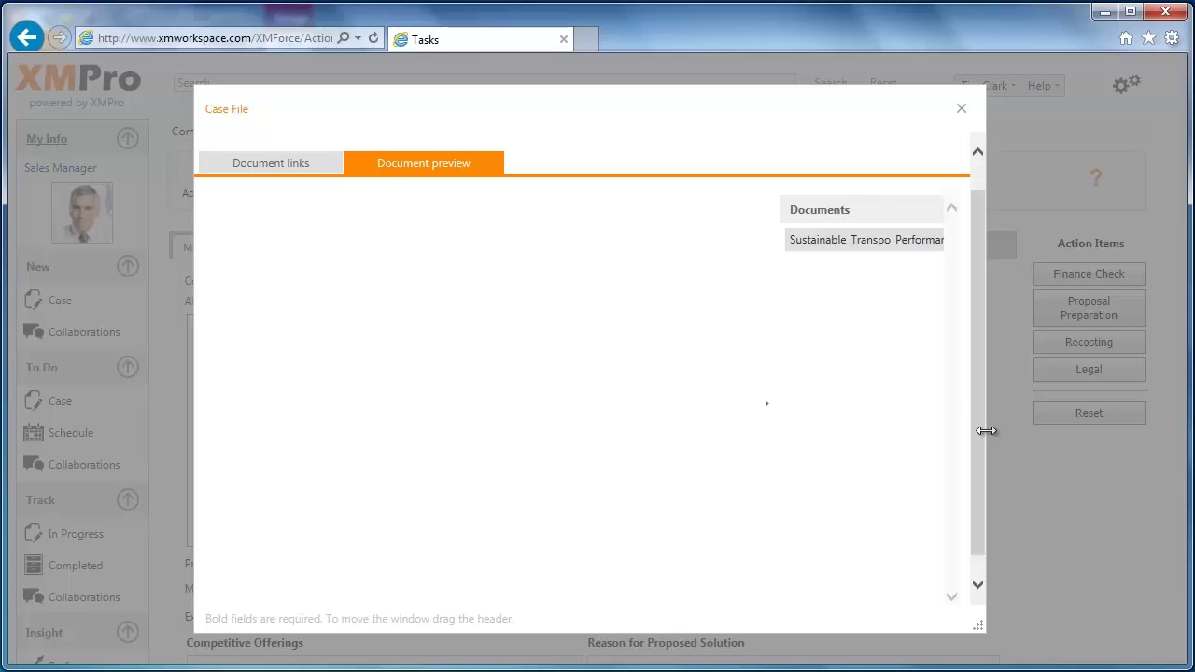
{"action": "left_click_drag", "start_coordinate": [986, 431], "coordinate": [991, 347]}
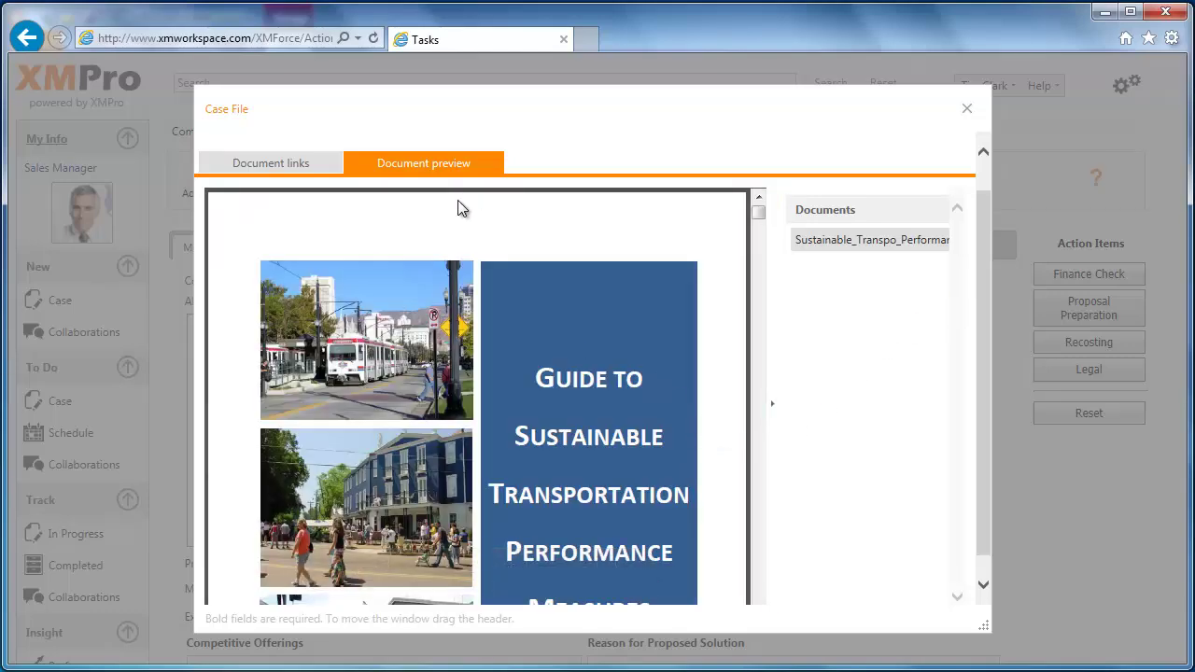
{"action": "left_click", "coordinate": [967, 110]}
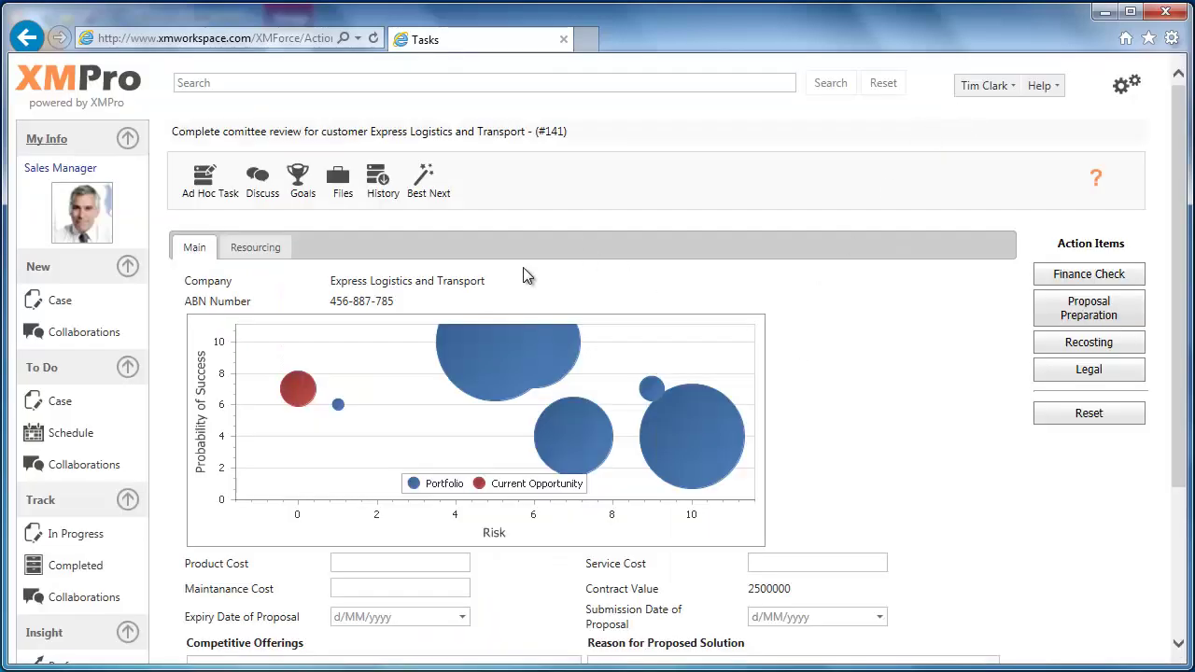
{"action": "left_click", "coordinate": [299, 182]}
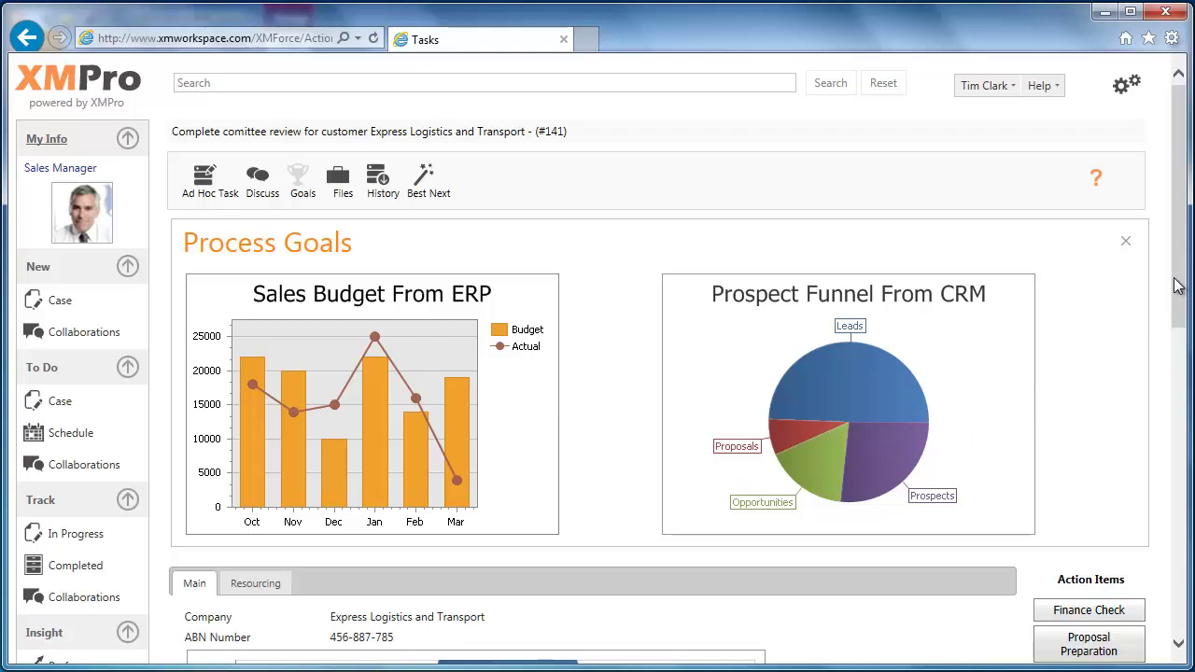
{"action": "mouse_move", "coordinate": [1181, 285]}
{"action": "left_mouse_down"}
{"action": "mouse_move", "coordinate": [1181, 301]}
{"action": "mouse_move", "coordinate": [1181, 285]}
{"action": "left_mouse_up"}
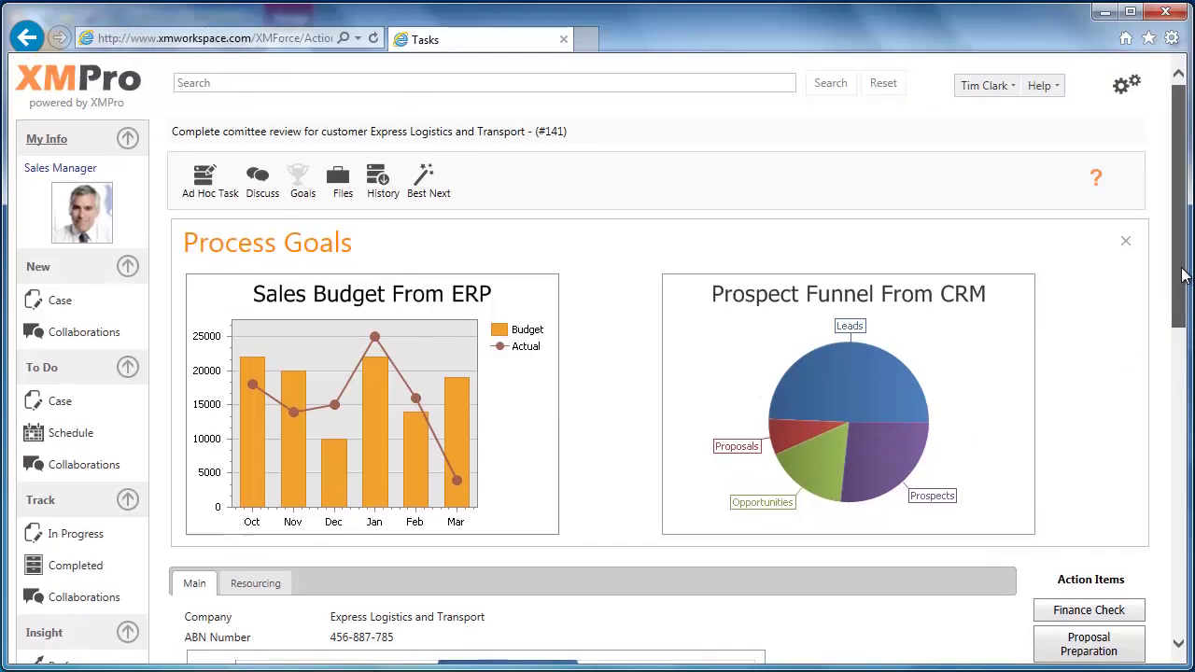
{"action": "left_click", "coordinate": [1125, 241]}
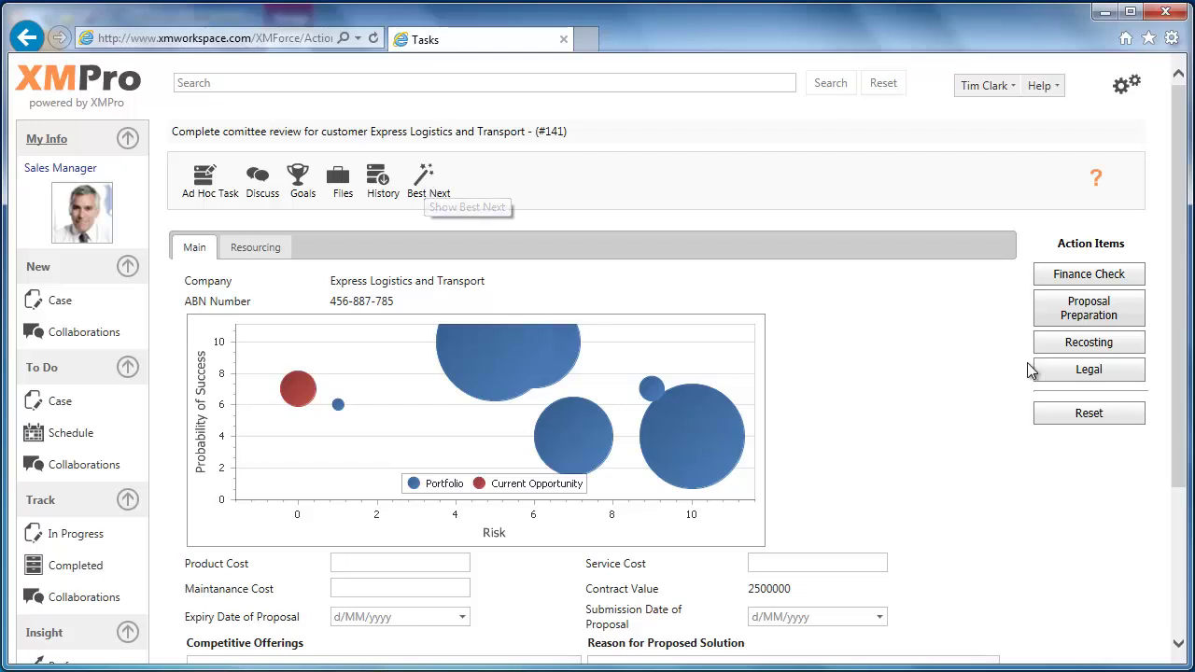
{"action": "left_click", "coordinate": [422, 182]}
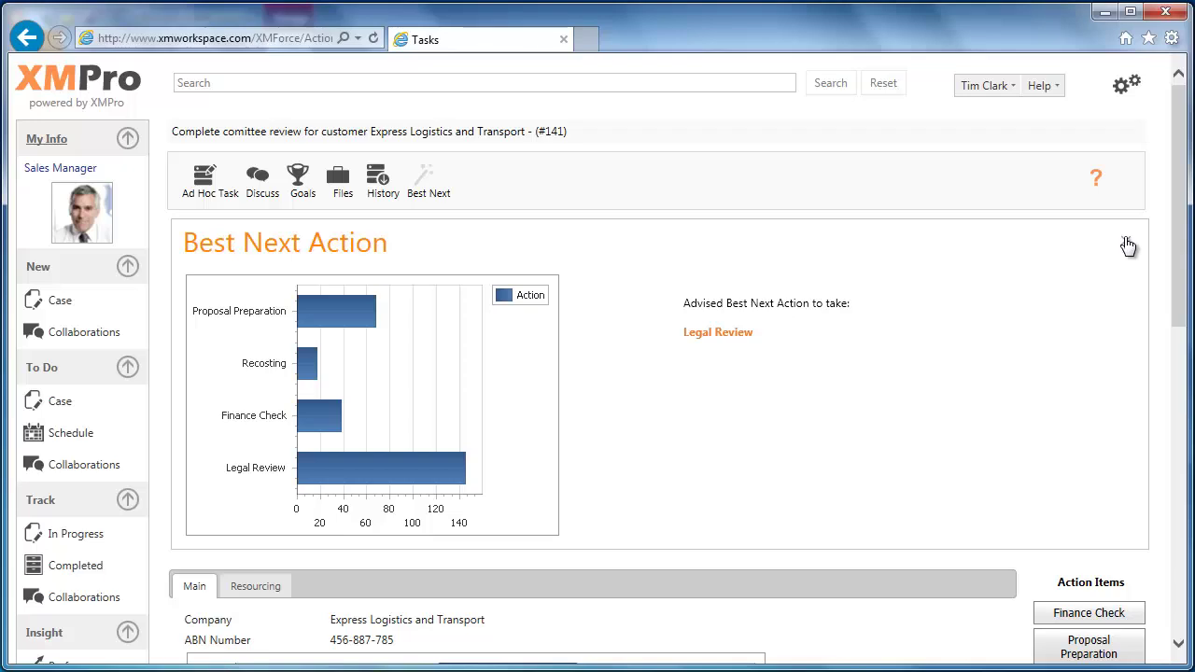
{"action": "left_click", "coordinate": [1128, 245]}
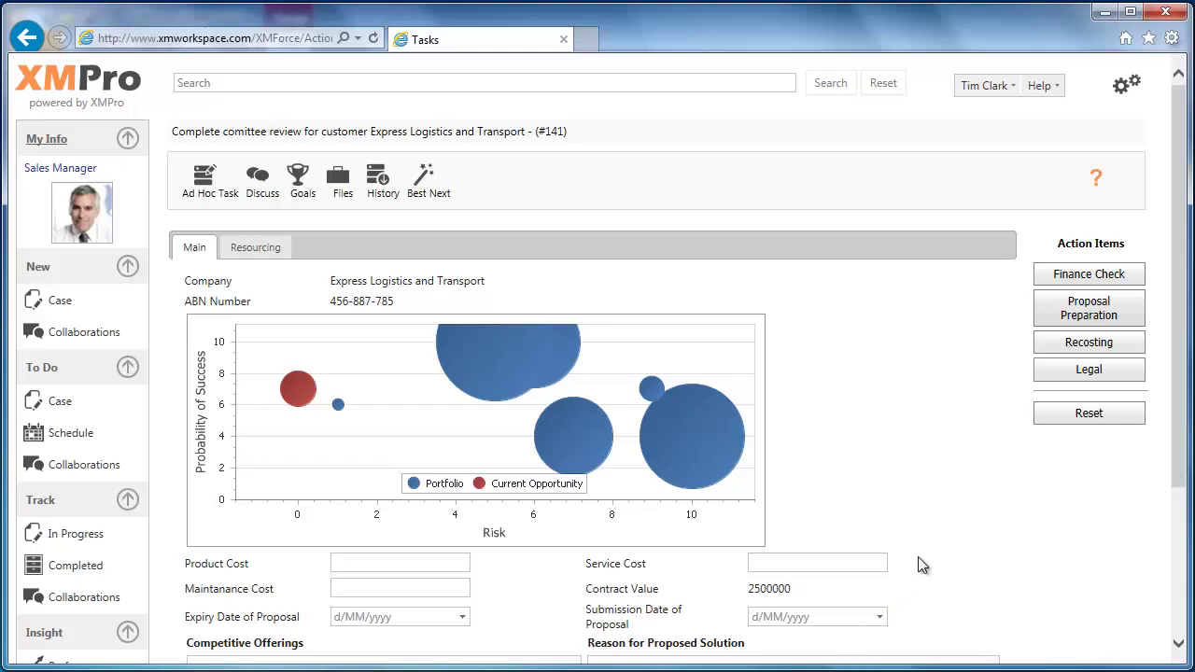
{"action": "mouse_move", "coordinate": [1181, 478]}
{"action": "left_mouse_down"}
{"action": "mouse_move", "coordinate": [1184, 599]}
{"action": "mouse_move", "coordinate": [1183, 478]}
{"action": "left_mouse_up"}
- Log out and choose the finance approver's suggested user name on the login screen
{"action": "left_click", "coordinate": [1009, 87]}
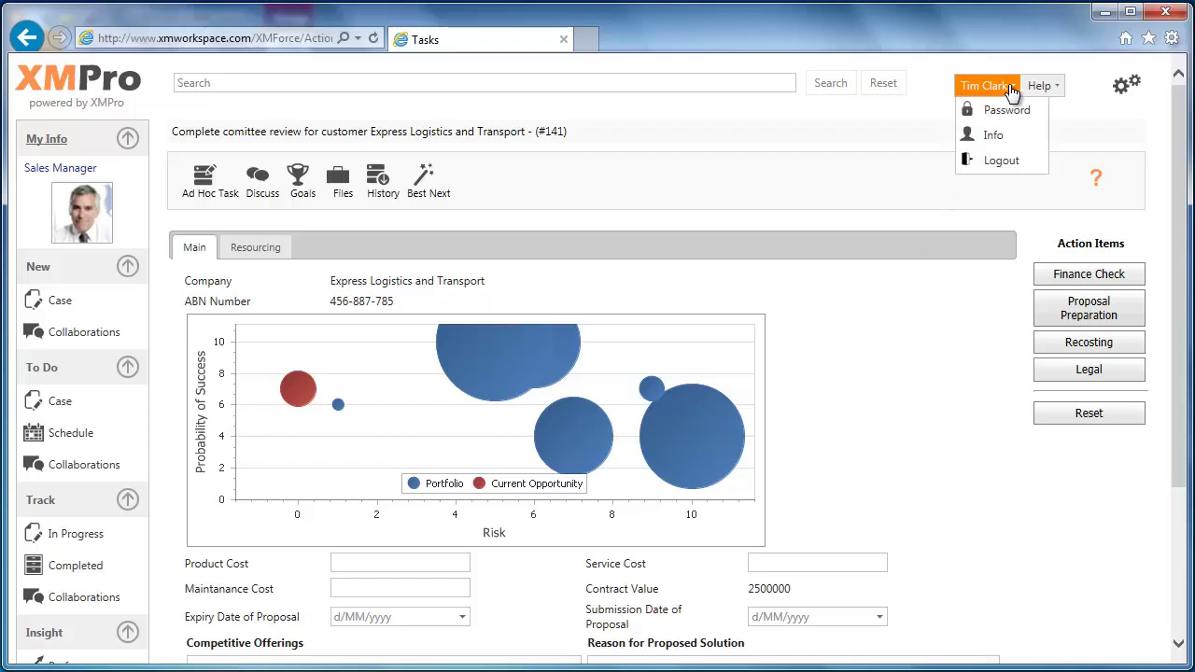
{"action": "left_click", "coordinate": [1000, 161]}
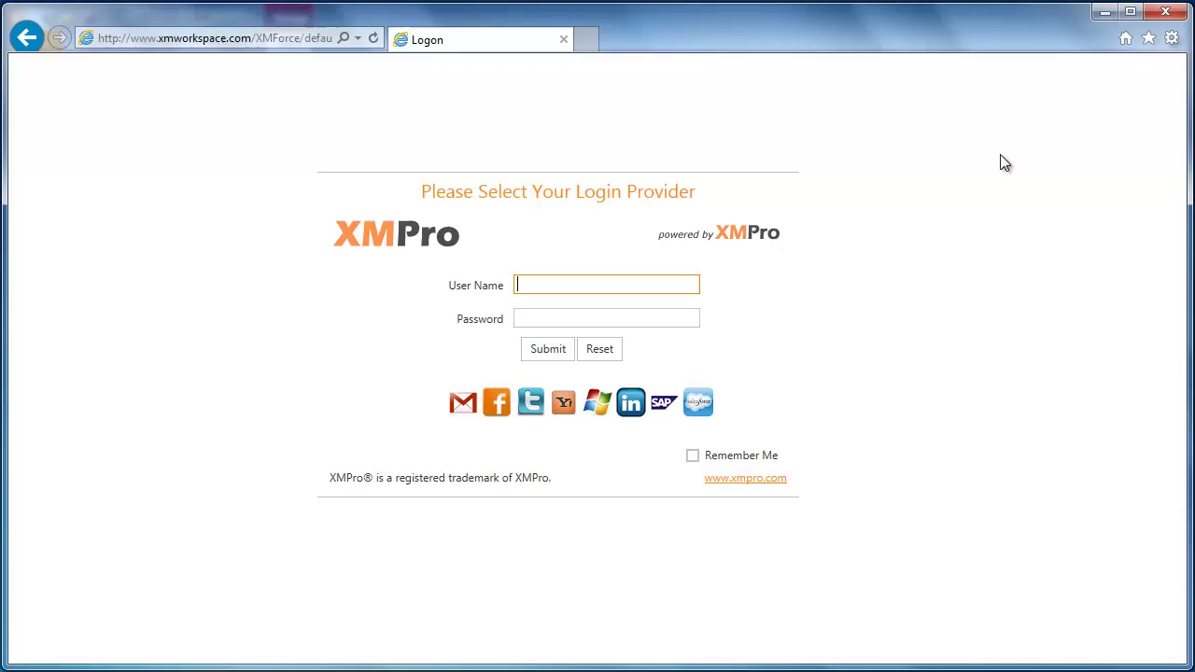
{"action": "type", "text": "ke"}
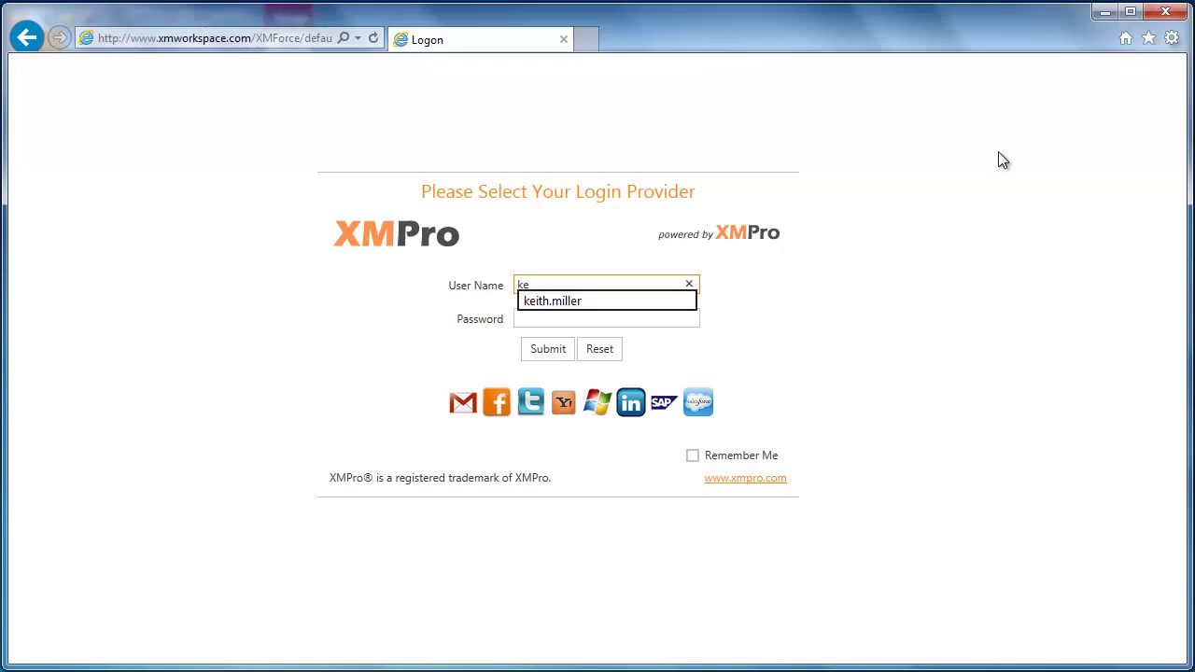
{"action": "left_click", "coordinate": [551, 301]}
{"action": "left_click", "coordinate": [547, 315]}
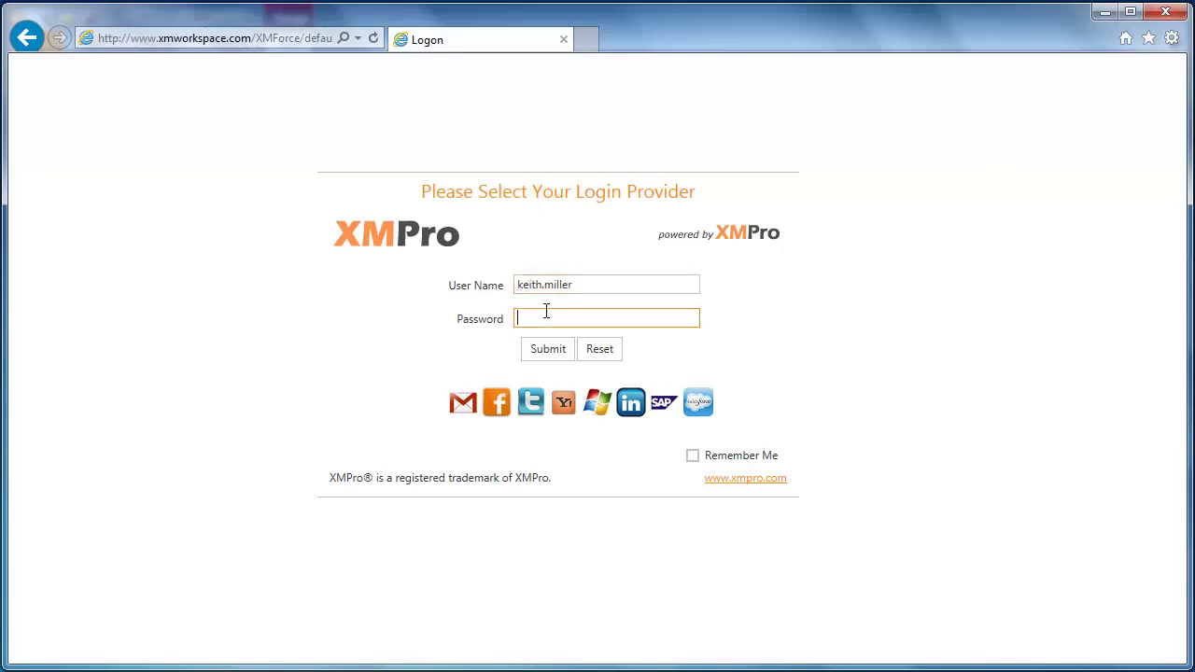
- Enter the finance approver's password, sign in, and start a blank New Bid Opportunity case
{"action": "type", "text": "••••"}
{"action": "key", "text": "BackSpace"}
{"action": "key", "text": "BackSpace"}
{"action": "key", "text": "BackSpace"}
{"action": "key", "text": "BackSpace"}
{"action": "type", "text": "••••"}
{"action": "key", "text": "BackSpace"}
{"action": "key", "text": "BackSpace"}
{"action": "key", "text": "BackSpace"}
{"action": "key", "text": "BackSpace"}
{"action": "type", "text": "••••••••••"}
{"action": "key", "text": "Return"}
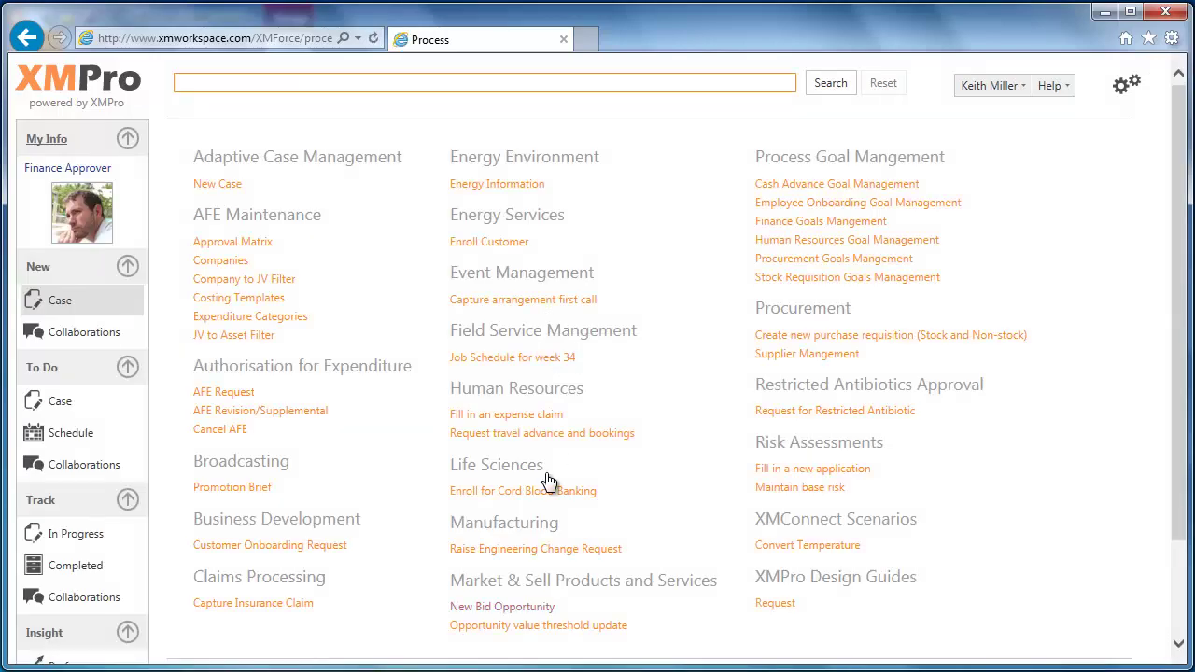
{"action": "left_click", "coordinate": [541, 608]}
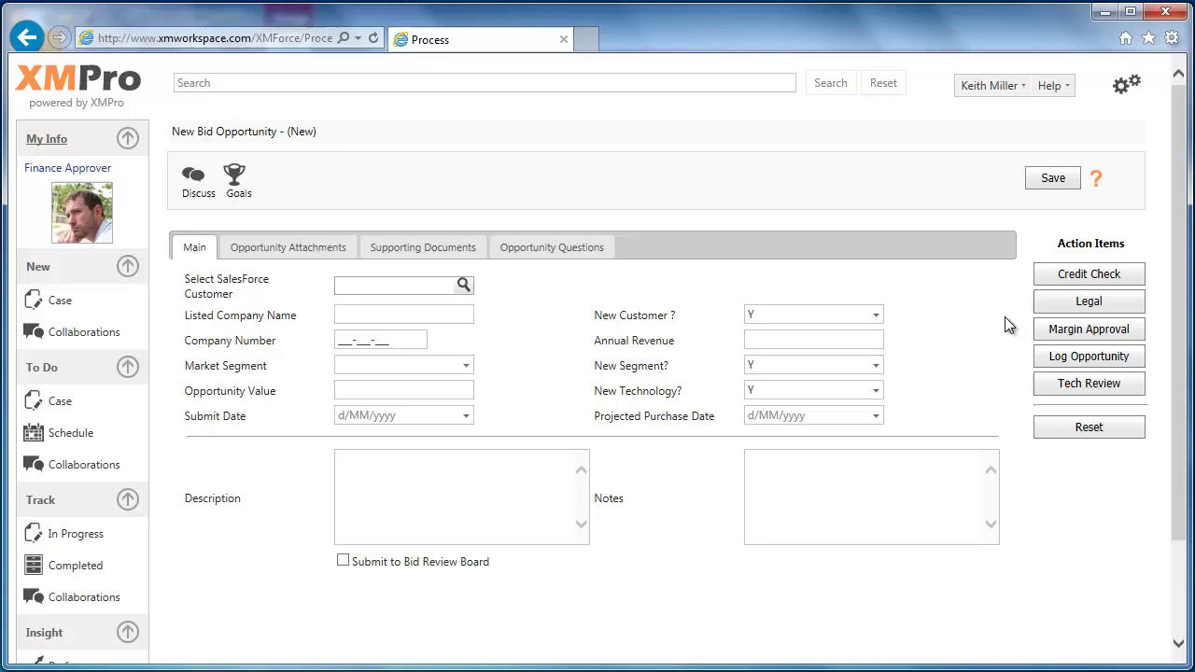
- Open the Allocate To dynamic allocation editor for the New Bid Opportunity activity
{"action": "left_click", "coordinate": [1120, 390]}
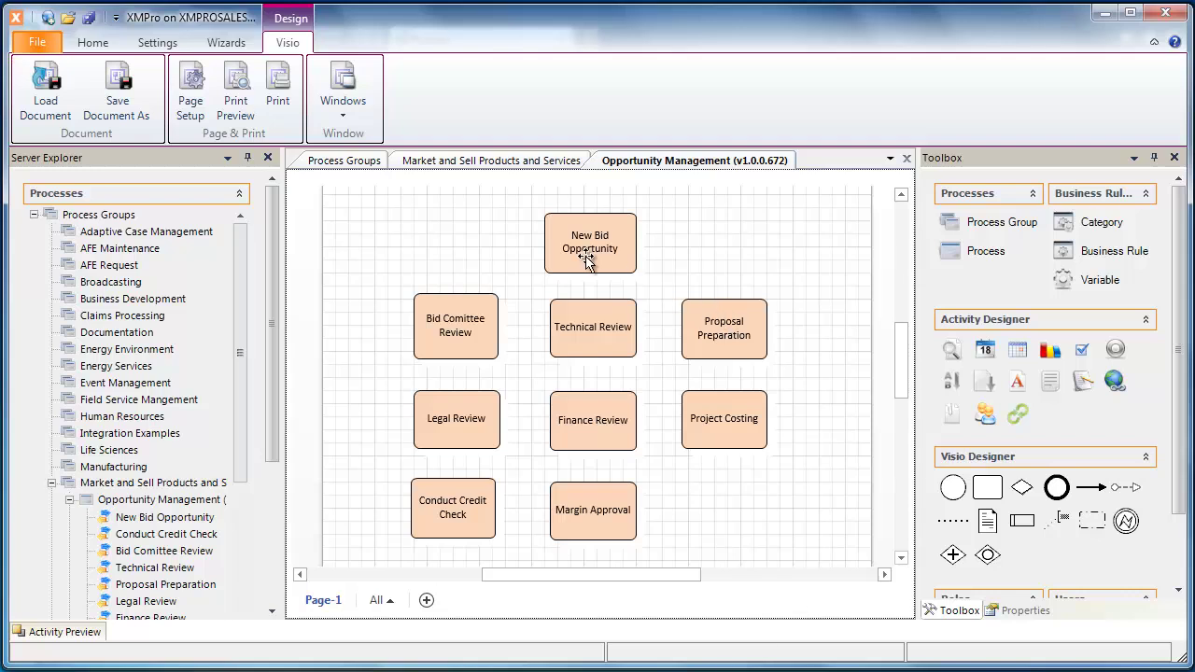
{"action": "left_click", "coordinate": [583, 265]}
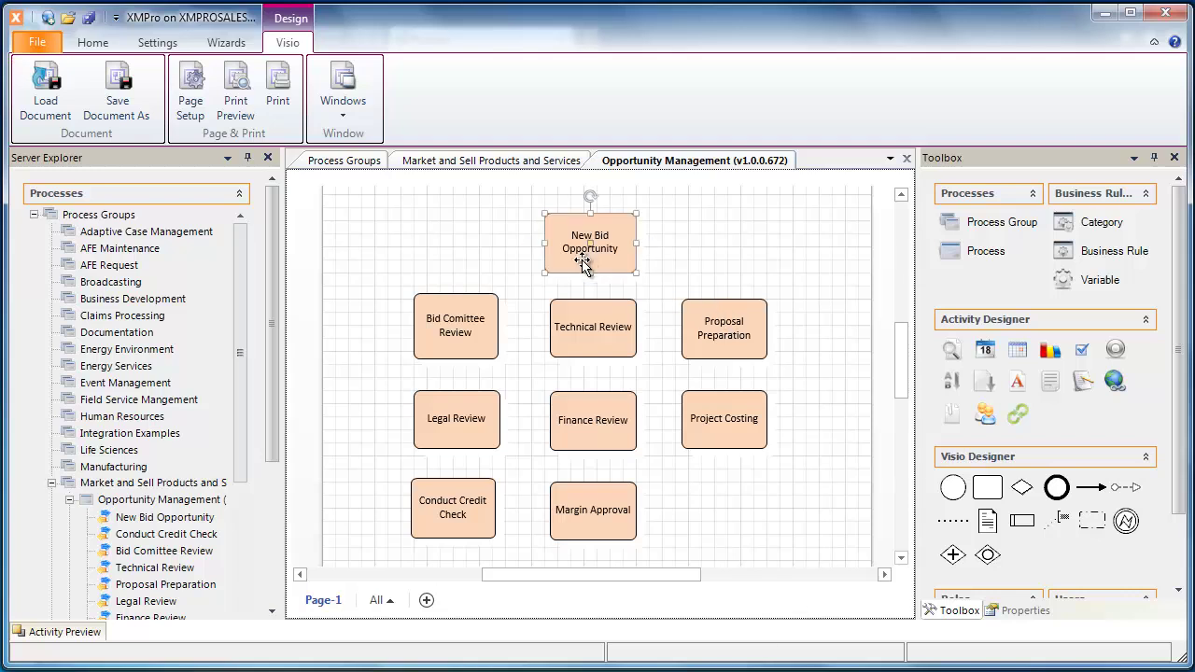
{"action": "left_click", "coordinate": [1041, 614]}
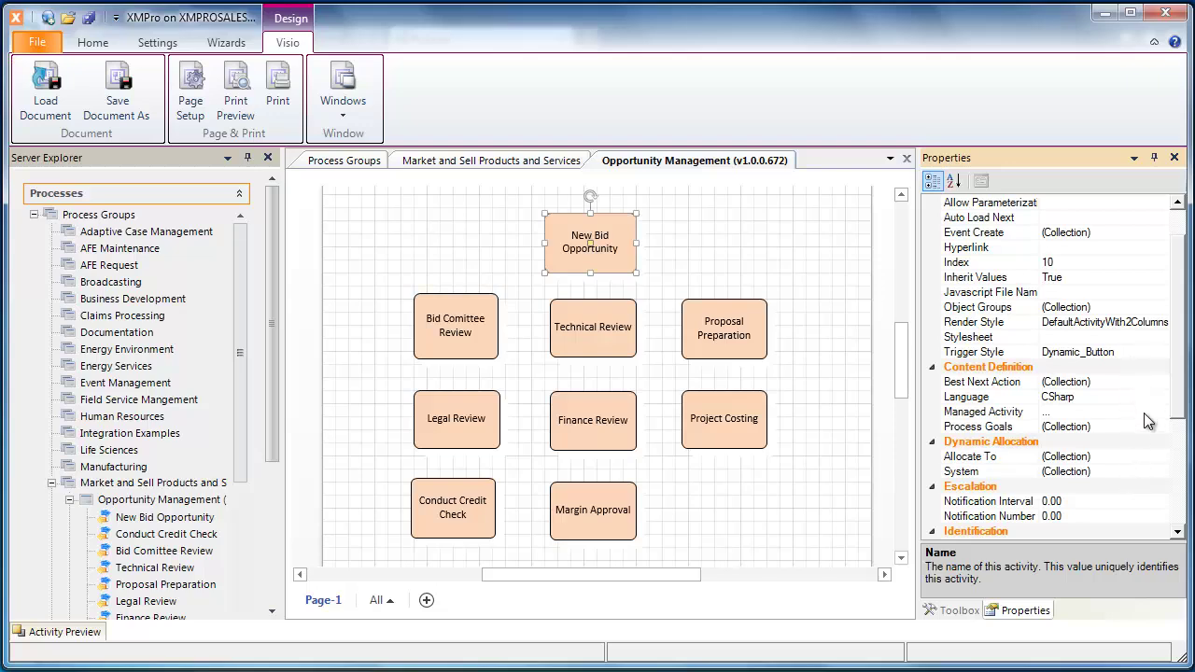
{"action": "left_click", "coordinate": [1142, 457]}
{"action": "left_click", "coordinate": [1164, 459]}
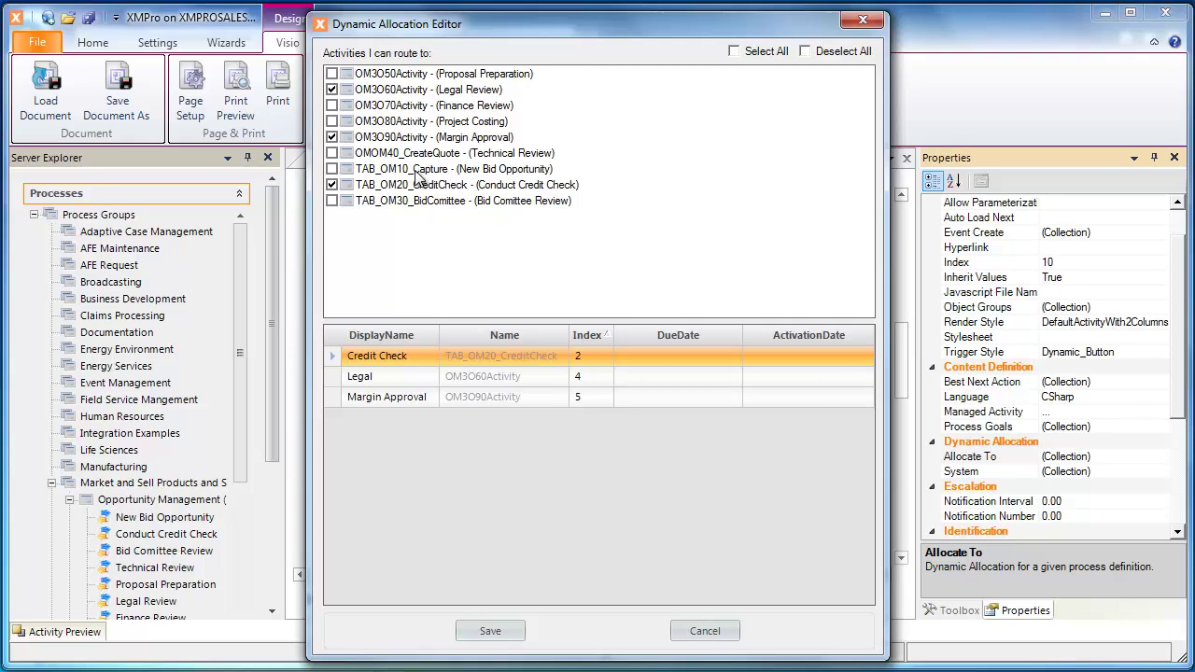
- Tick Finance Review as a route and set its DisplayName to 'Finance Review'
{"action": "left_click", "coordinate": [331, 106]}
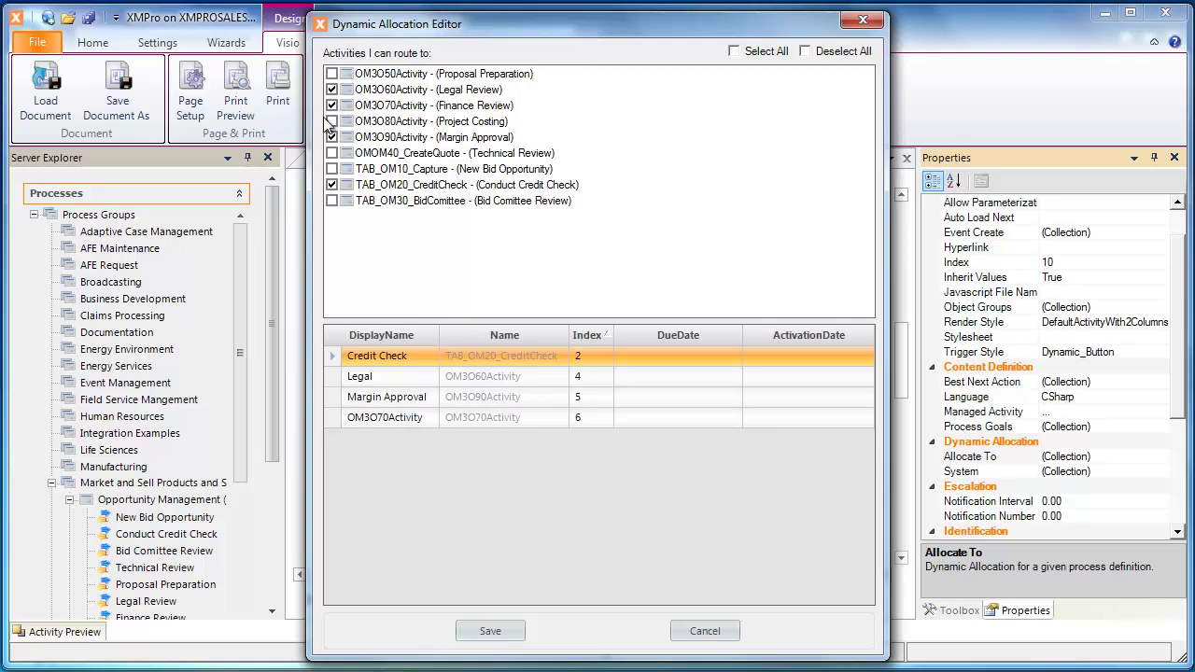
{"action": "left_click", "coordinate": [397, 413]}
{"action": "type", "text": "Finance "}
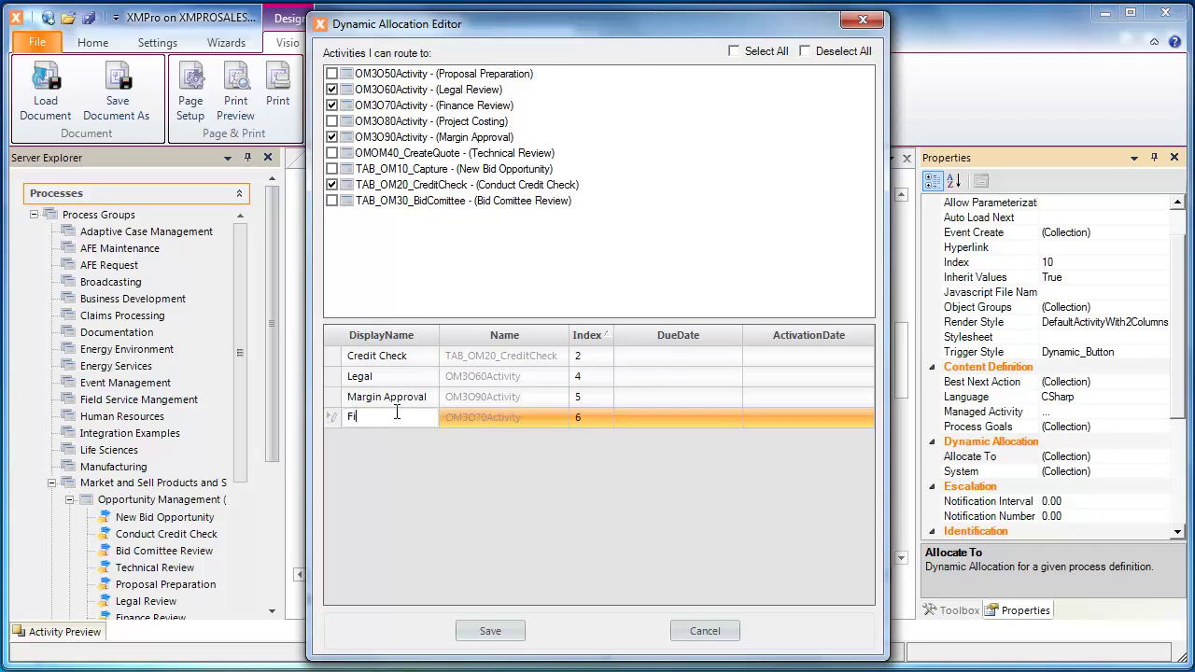
{"action": "type", "text": "Review"}
- Save the Finance Review allocation and reset the New Bid Opportunity form to reload it
{"action": "left_click", "coordinate": [488, 630]}
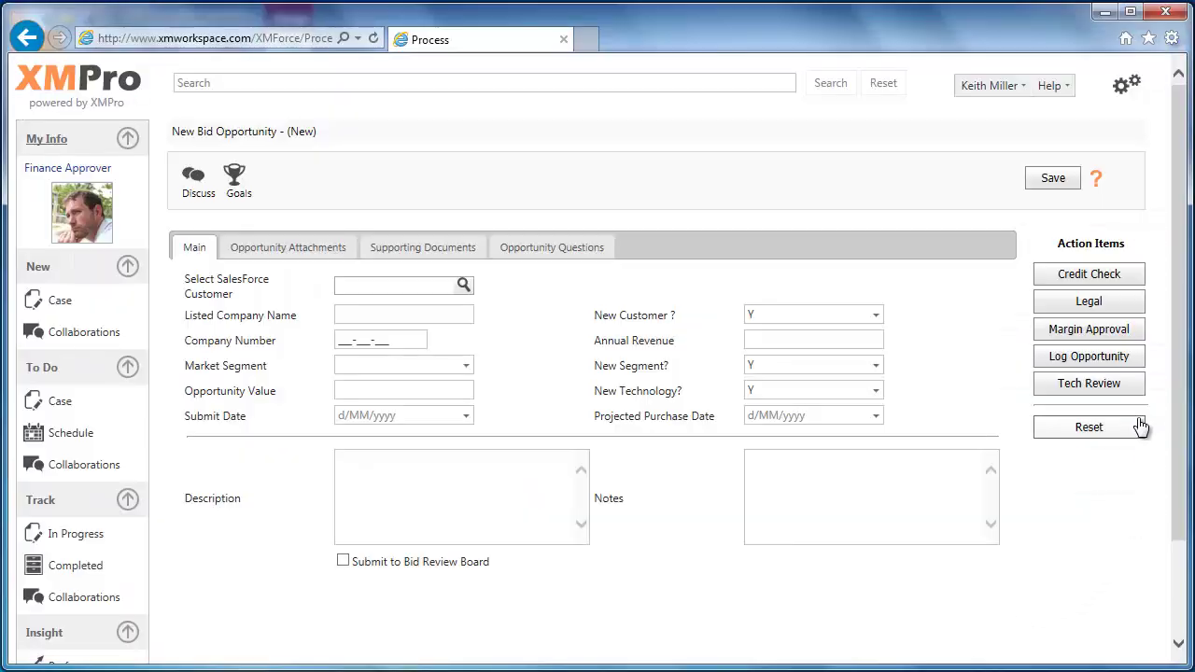
{"action": "left_click", "coordinate": [1088, 430]}
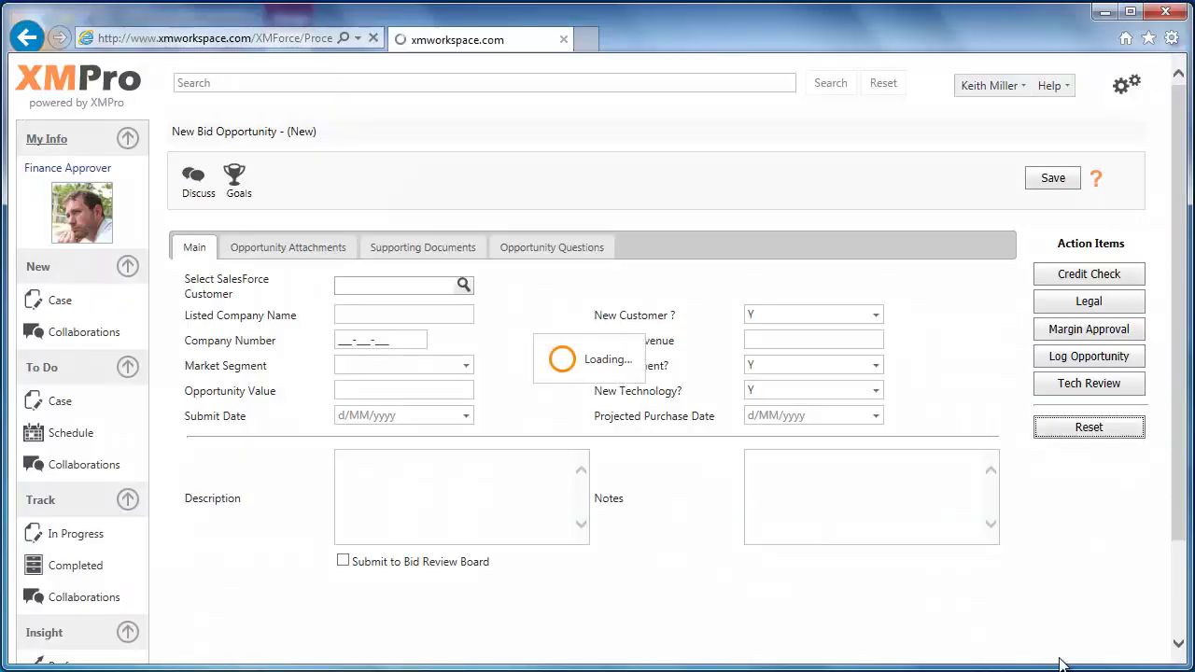